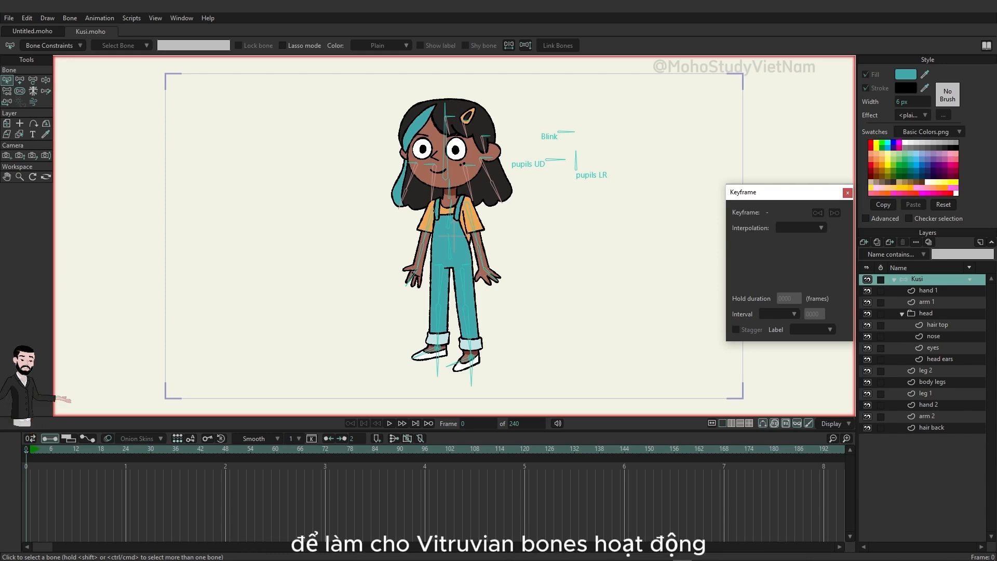
Delete the upper-arm, forearm and hand bones of the character's front arm from the Kusi bone layer.
{"action": "scroll", "coordinate": [505, 249], "scroll_direction": "up", "scroll_amount": 2}
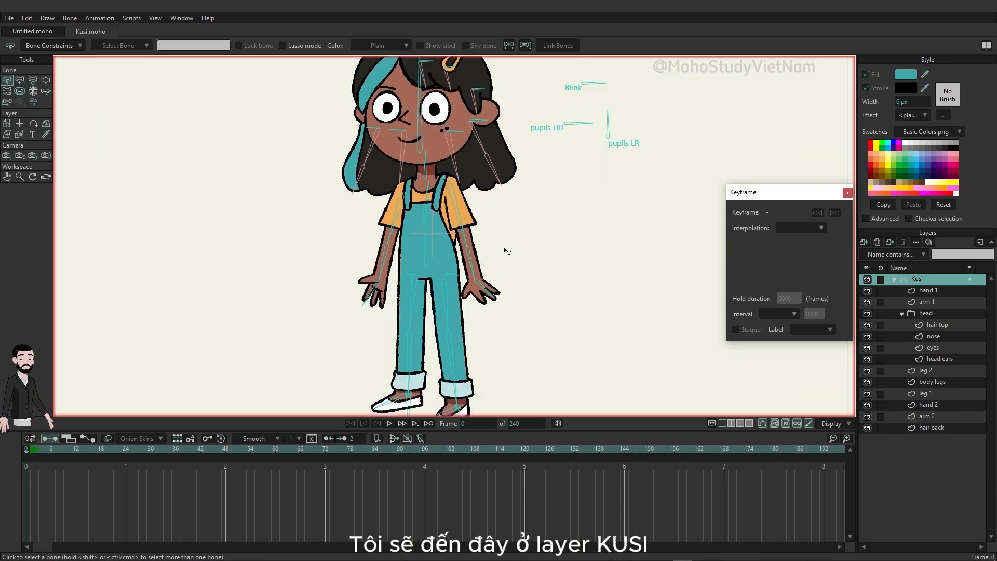
{"action": "scroll", "coordinate": [505, 251], "scroll_direction": "up", "scroll_amount": 2}
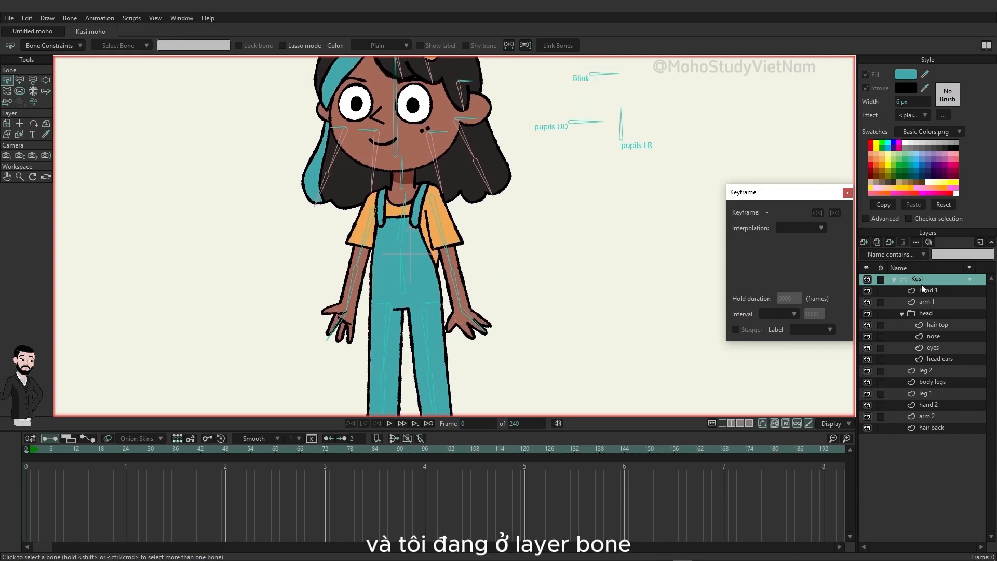
{"action": "left_click", "coordinate": [440, 215]}
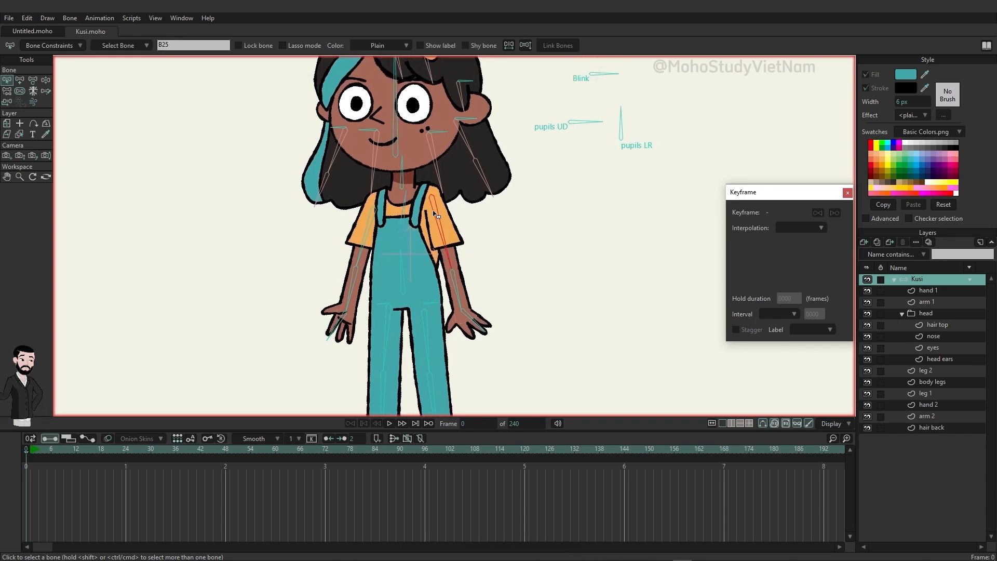
{"action": "left_click", "coordinate": [460, 281], "text": "shift"}
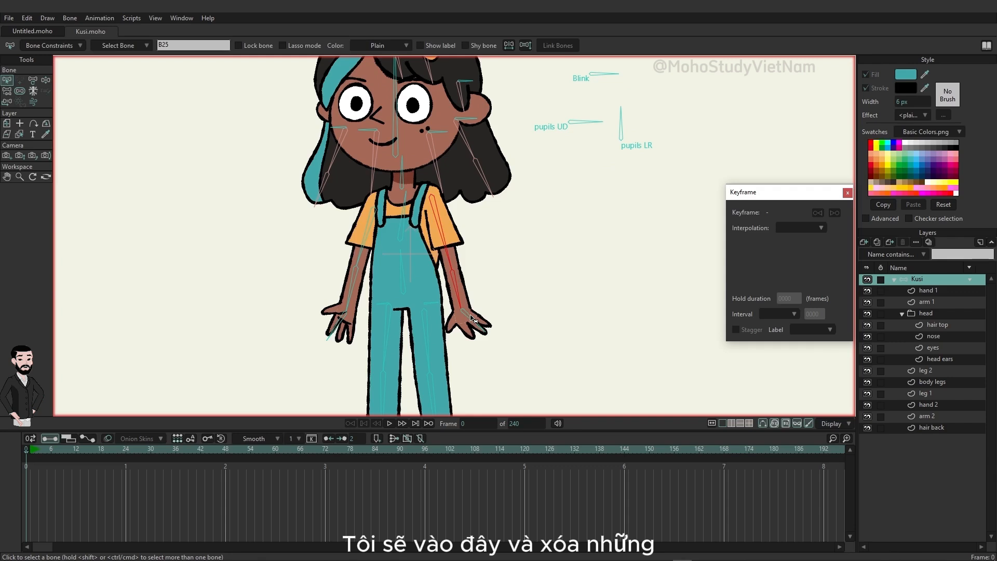
{"action": "left_click", "coordinate": [471, 318], "text": "shift"}
{"action": "key", "text": "Delete"}
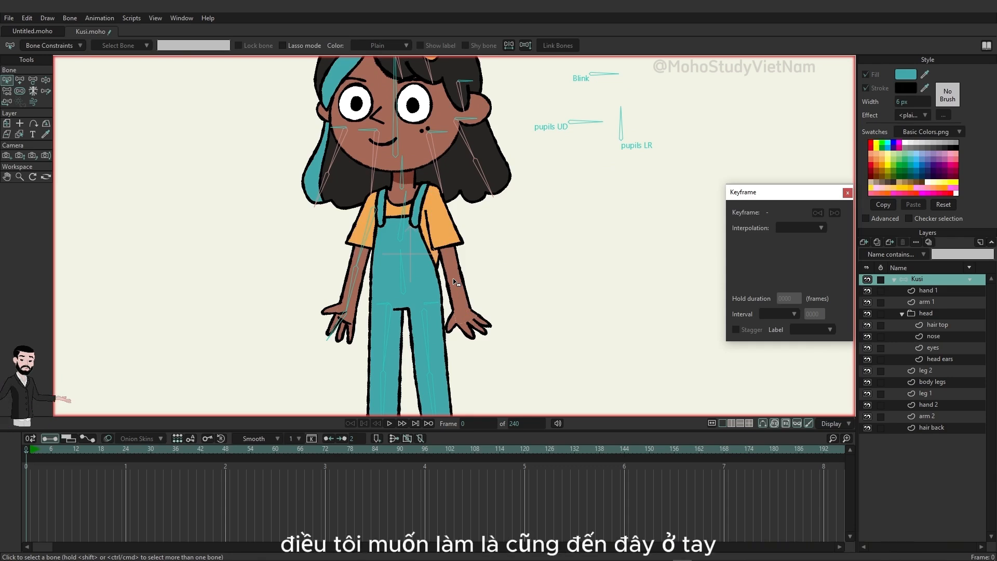
Cut all the hand artwork from the hand 1 layer and paste it into the arm 1 layer.
{"action": "left_click", "coordinate": [934, 291]}
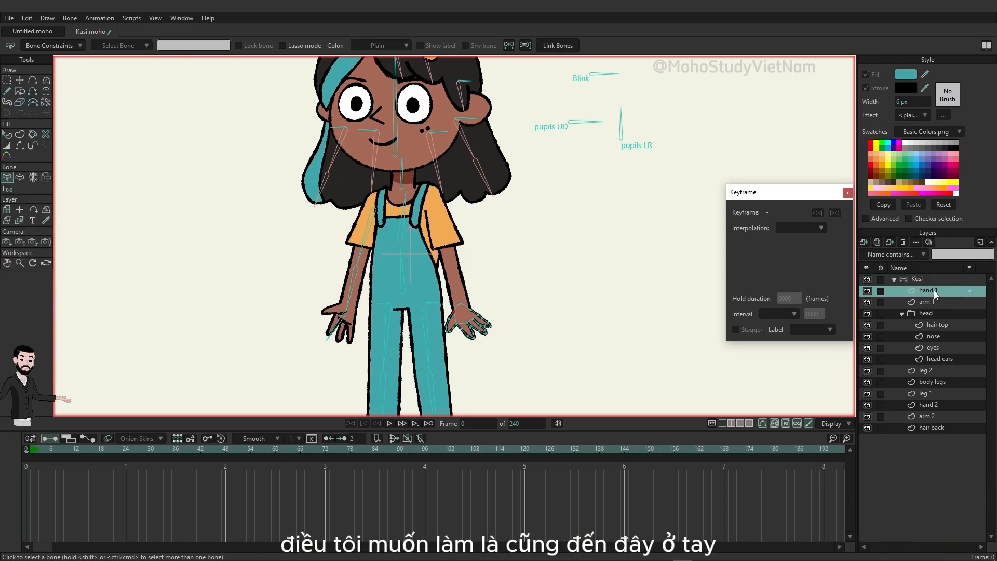
{"action": "left_click", "coordinate": [20, 80]}
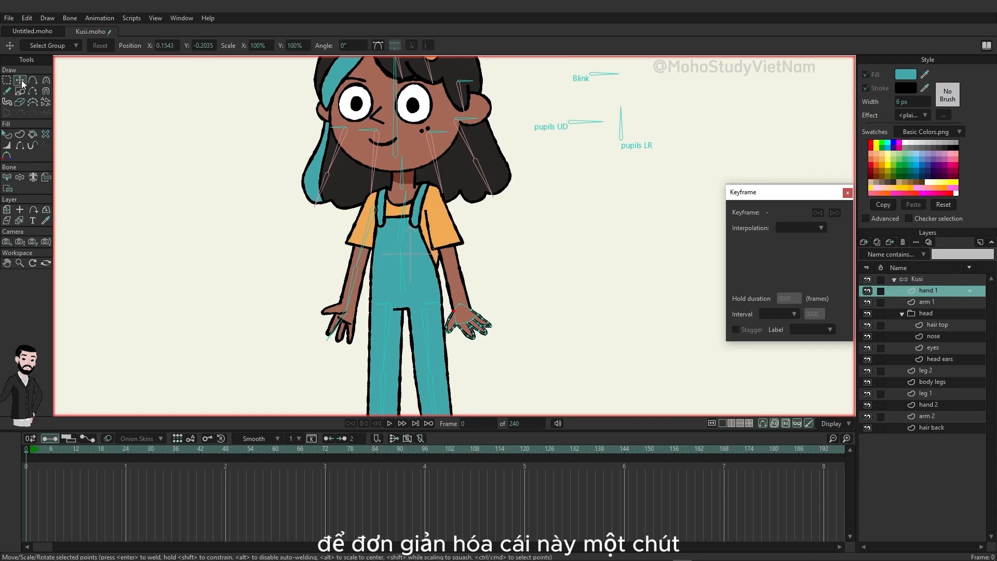
{"action": "key", "text": "ctrl+a"}
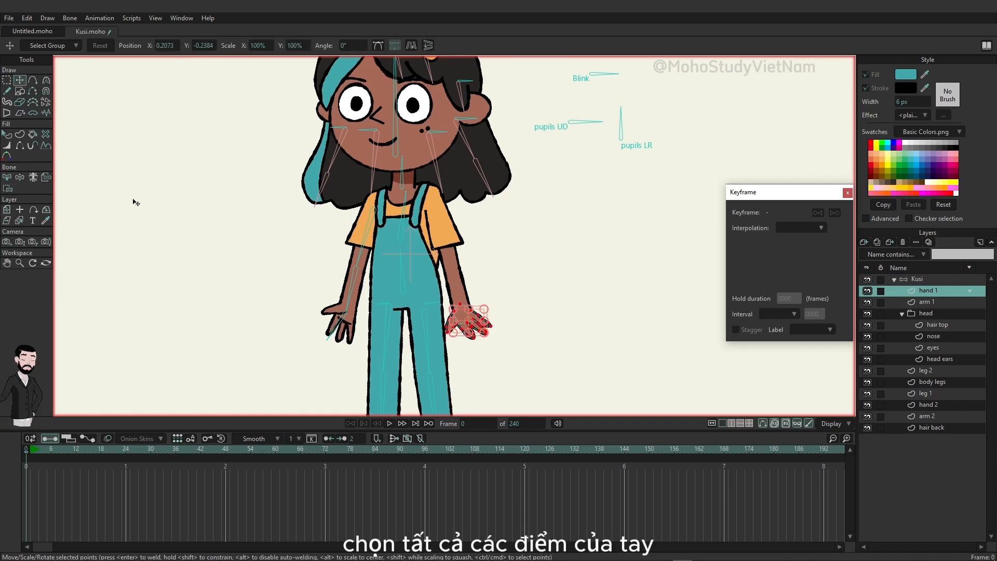
{"action": "key", "text": "ctrl+x"}
{"action": "key", "text": "z"}
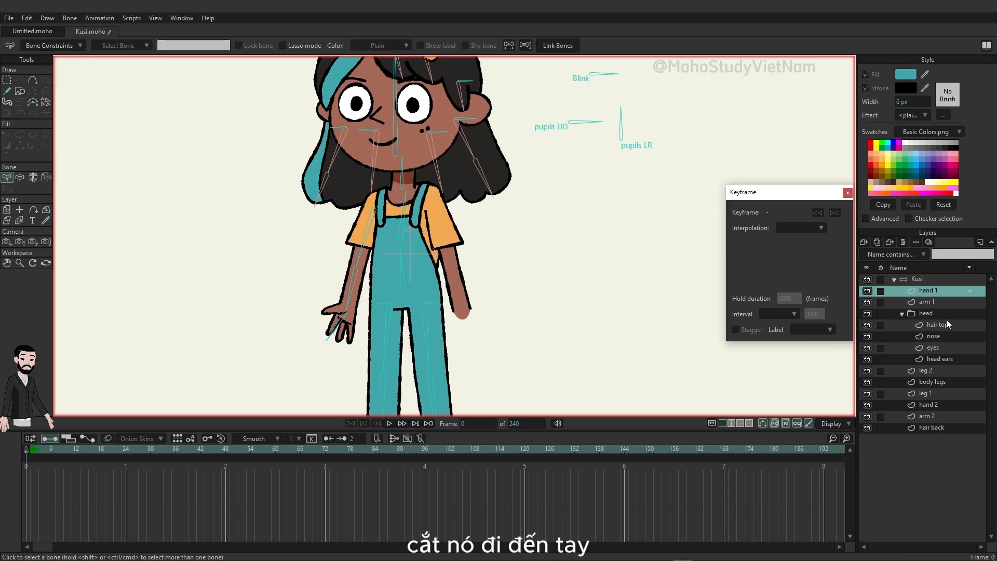
{"action": "left_click", "coordinate": [933, 303]}
{"action": "key", "text": "ctrl+v"}
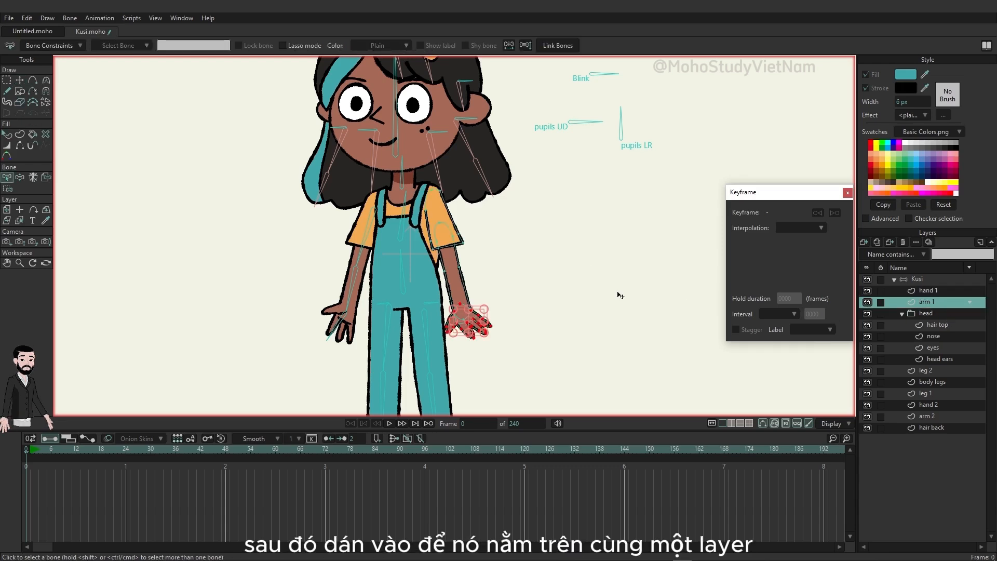
Delete the emptied hand 1 layer and rename the arm 1 layer "f arm straight".
{"action": "left_click", "coordinate": [927, 290]}
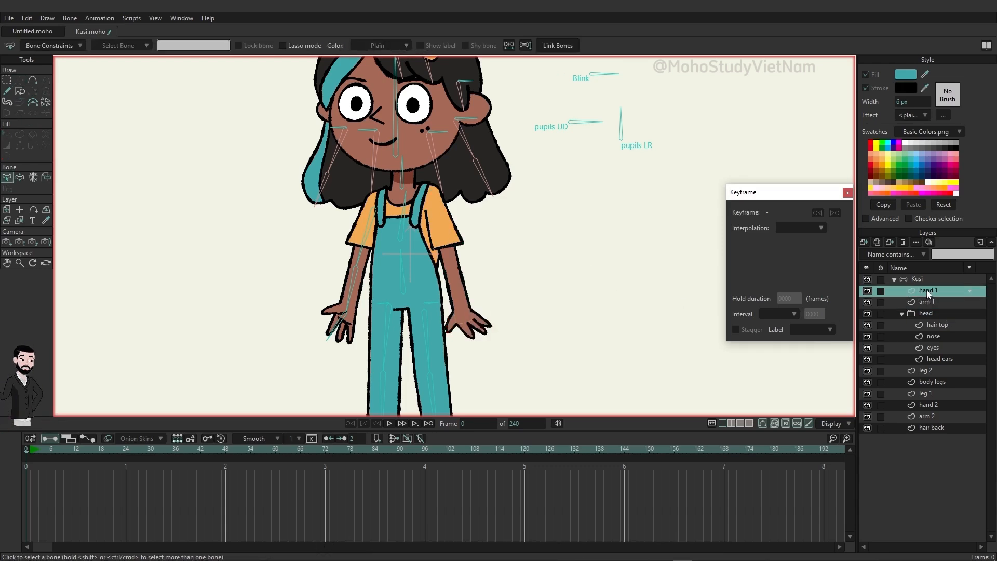
{"action": "left_click", "coordinate": [903, 240]}
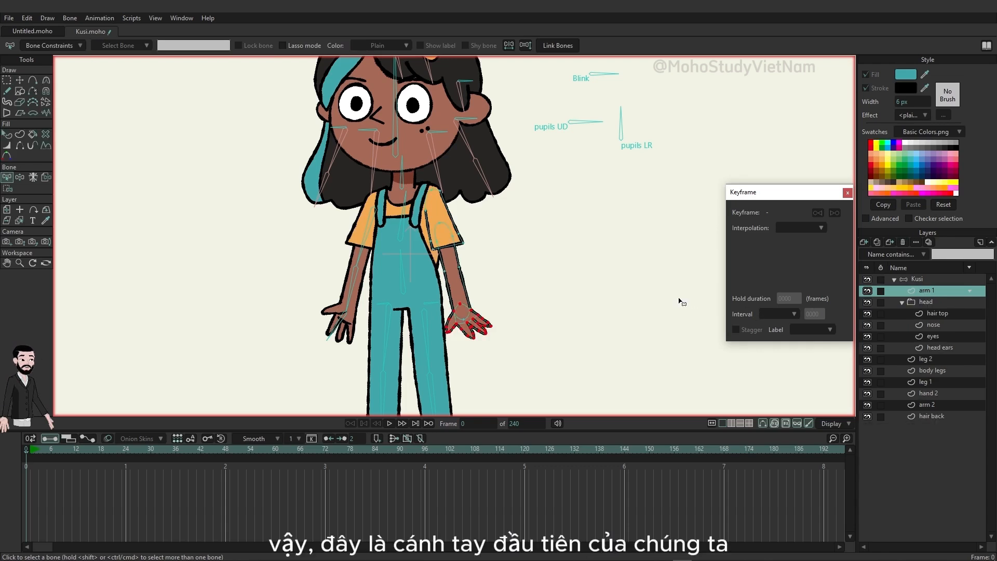
{"action": "double_click", "coordinate": [929, 291]}
{"action": "type", "text": "f"}
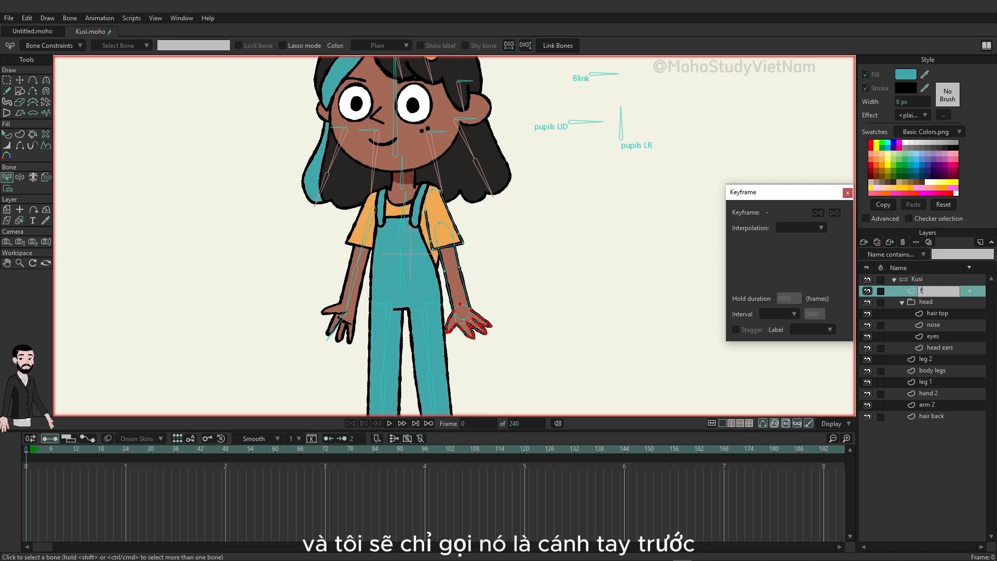
{"action": "type", "text": " arm straight"}
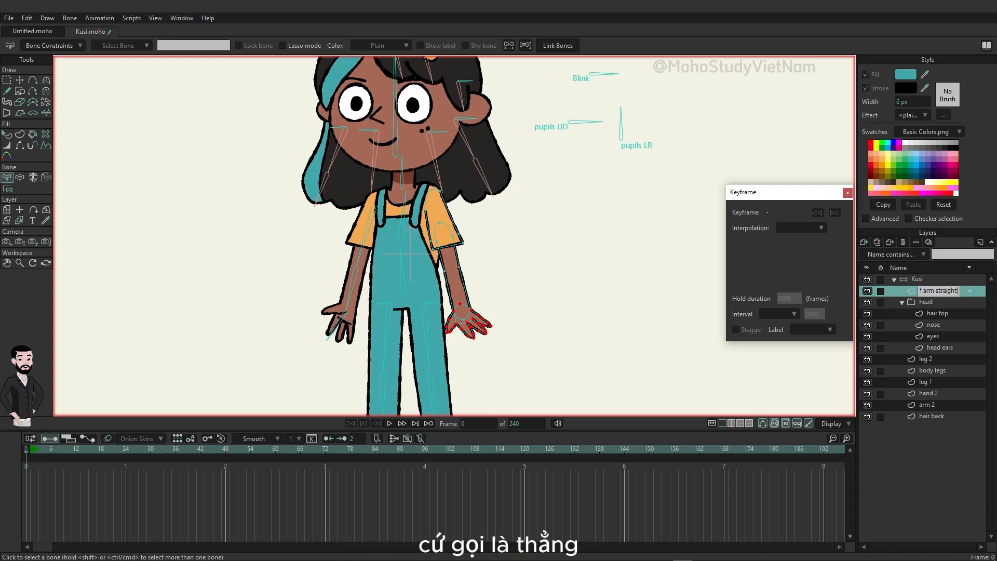
{"action": "key", "text": "Return"}
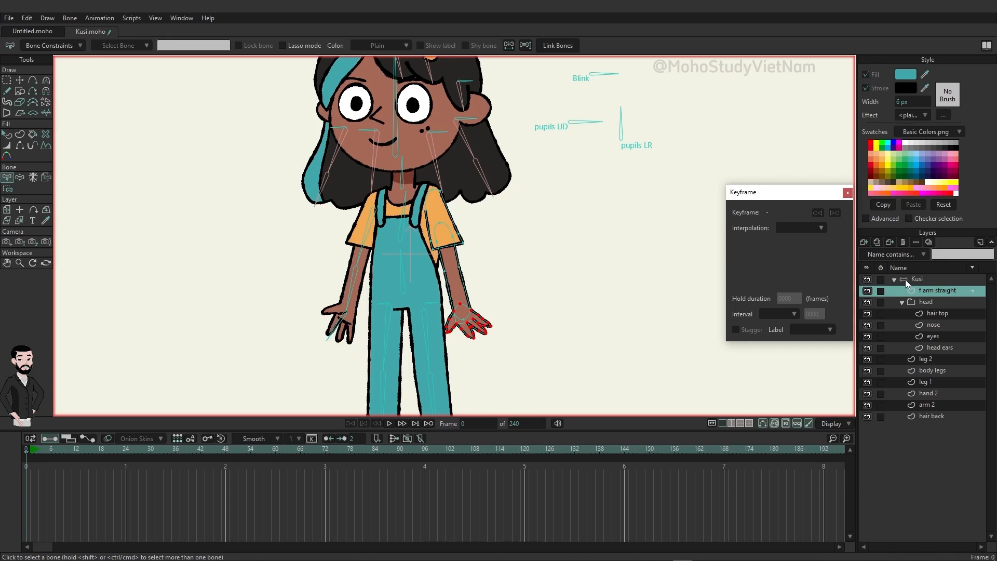
Duplicate the f arm straight layer and rename the copy "f arm bend".
{"action": "left_click", "coordinate": [874, 242]}
{"action": "double_click", "coordinate": [951, 290]}
{"action": "left_click_drag", "start_coordinate": [950, 290], "coordinate": [973, 295]}
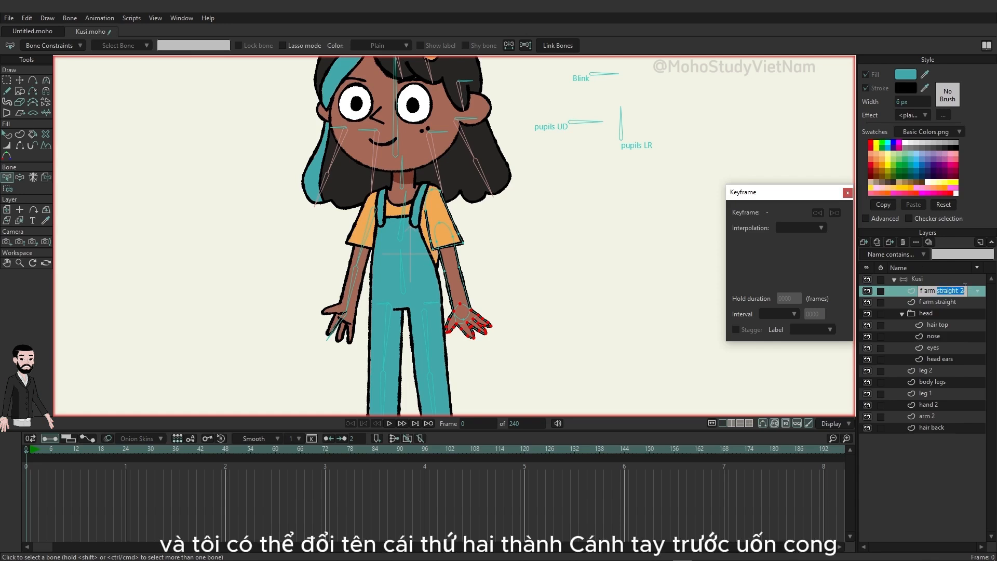
{"action": "type", "text": "bed"}
{"action": "key", "text": "Return"}
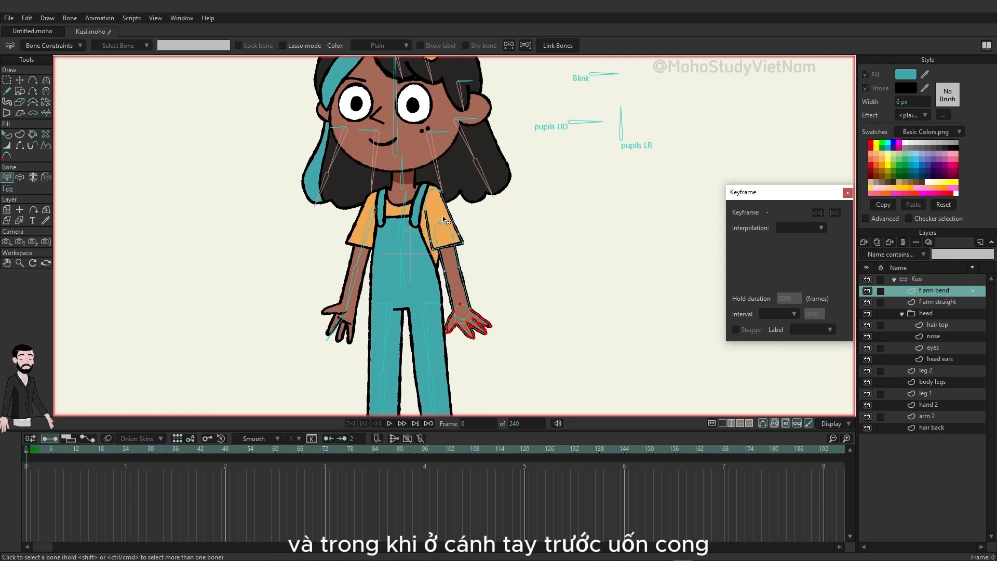
Select the forearm and hand points of f arm bend, then rotate and move them across the front of the body.
{"action": "left_click", "coordinate": [9, 81]}
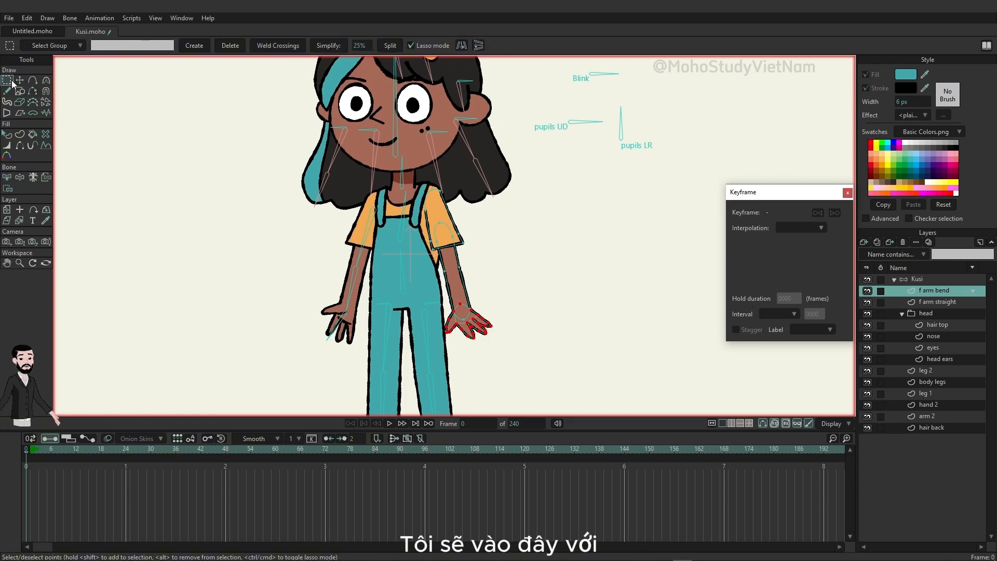
{"action": "mouse_move", "coordinate": [478, 282]}
{"action": "left_mouse_down"}
{"action": "mouse_move", "coordinate": [449, 261]}
{"action": "mouse_move", "coordinate": [435, 279]}
{"action": "mouse_move", "coordinate": [438, 310]}
{"action": "mouse_move", "coordinate": [477, 367]}
{"action": "mouse_move", "coordinate": [523, 325]}
{"action": "mouse_move", "coordinate": [477, 279]}
{"action": "left_mouse_up"}
{"action": "left_click", "coordinate": [19, 80]}
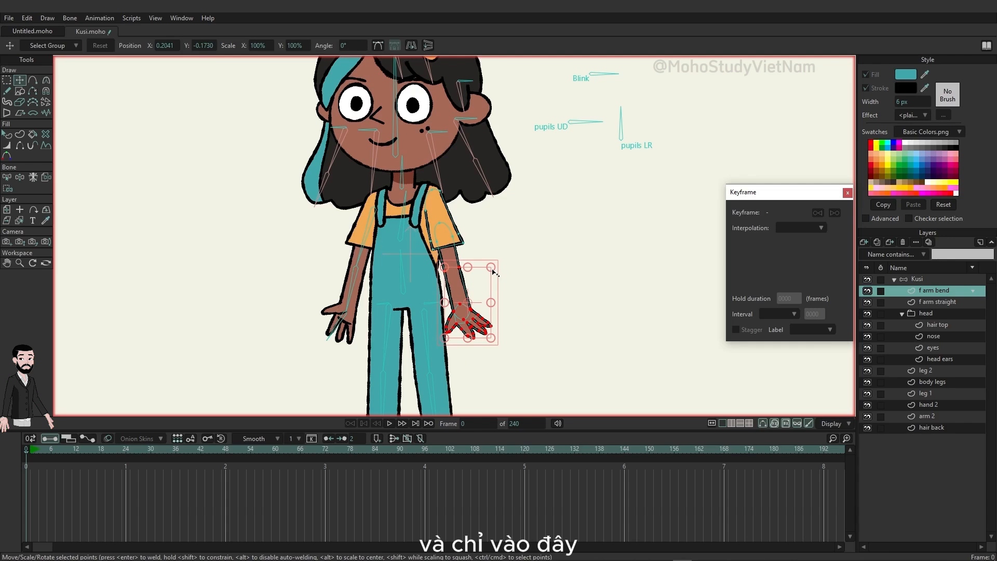
{"action": "left_click_drag", "start_coordinate": [495, 272], "coordinate": [512, 337]}
{"action": "left_click_drag", "start_coordinate": [486, 296], "coordinate": [445, 293]}
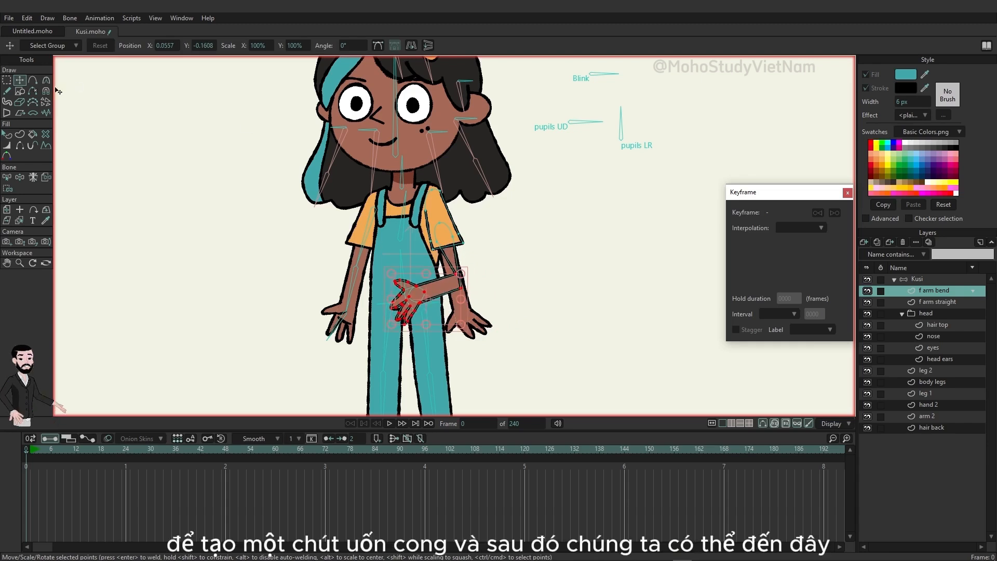
Adjust the elbow points of the bent arm to give the forearm an even width.
{"action": "left_click", "coordinate": [7, 80]}
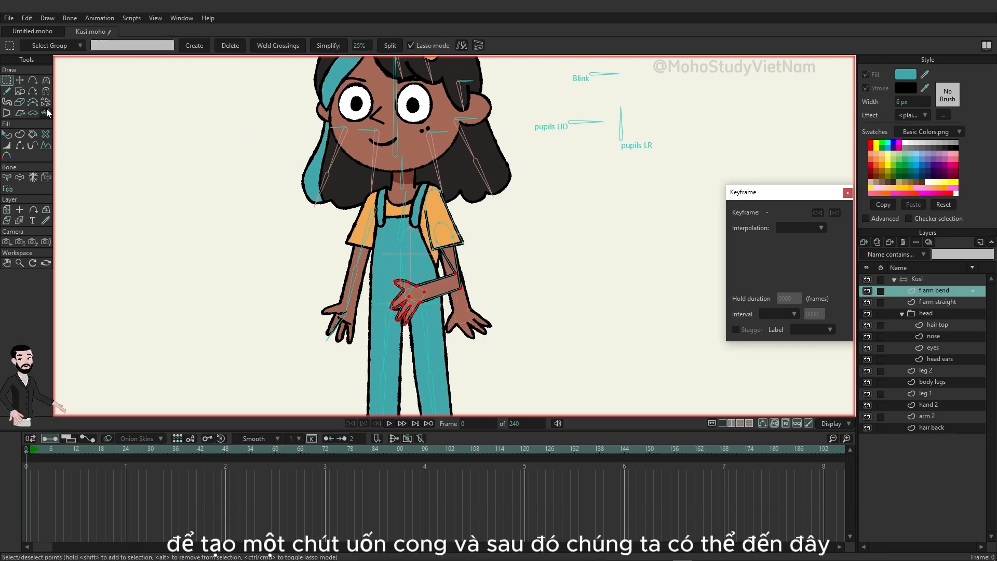
{"action": "left_click", "coordinate": [20, 80]}
{"action": "left_click_drag", "start_coordinate": [449, 279], "coordinate": [466, 290]}
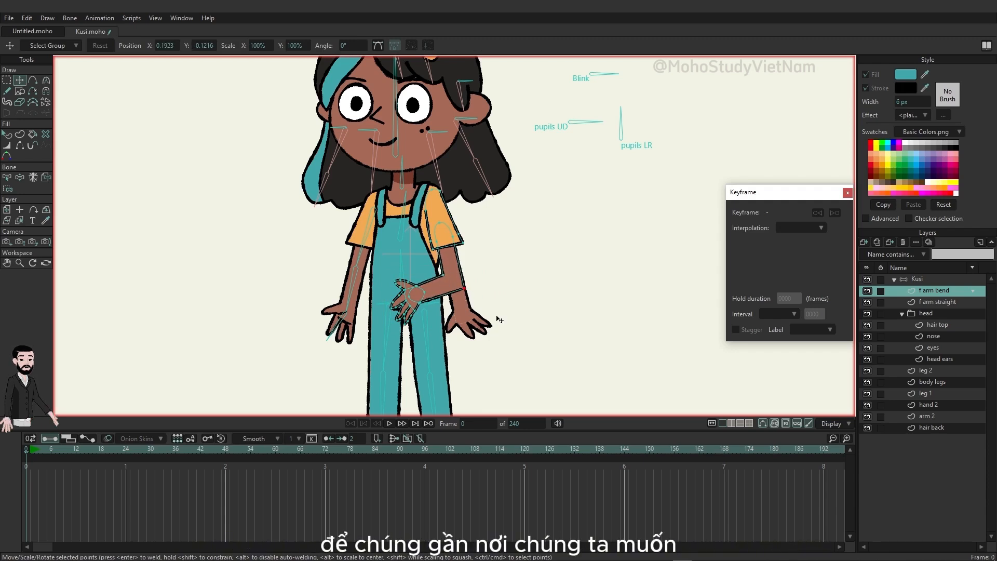
Duplicate the f arm straight layer and rename the copy "f arm raised".
{"action": "left_click", "coordinate": [939, 301]}
{"action": "left_click", "coordinate": [878, 242]}
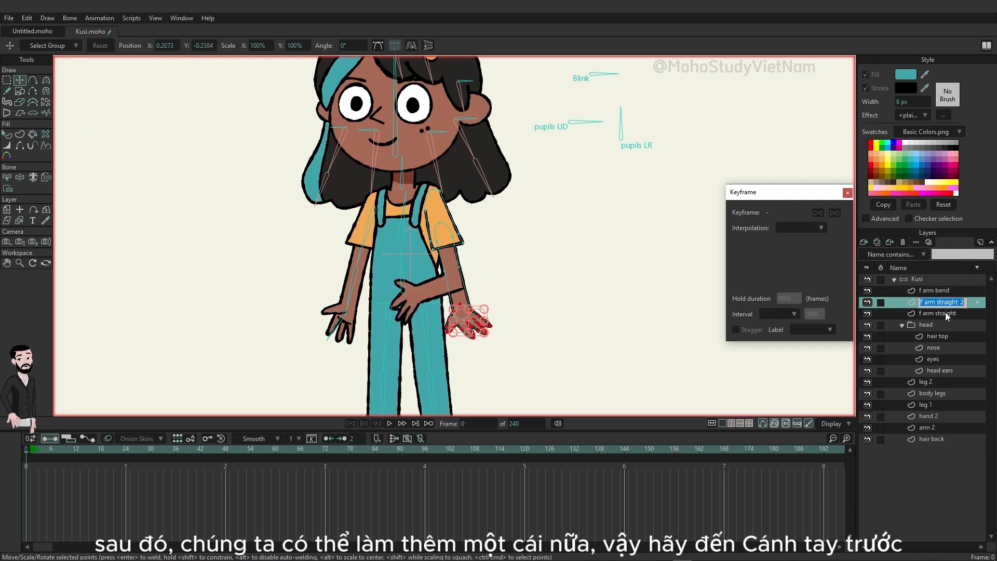
{"action": "left_click_drag", "start_coordinate": [964, 303], "coordinate": [937, 303]}
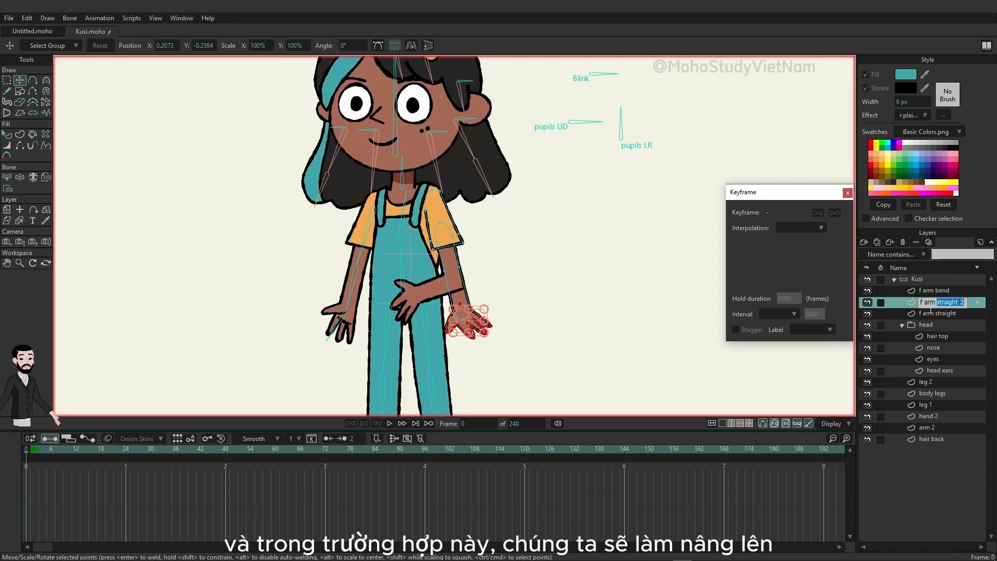
{"action": "type", "text": "raised"}
{"action": "key", "text": "Return"}
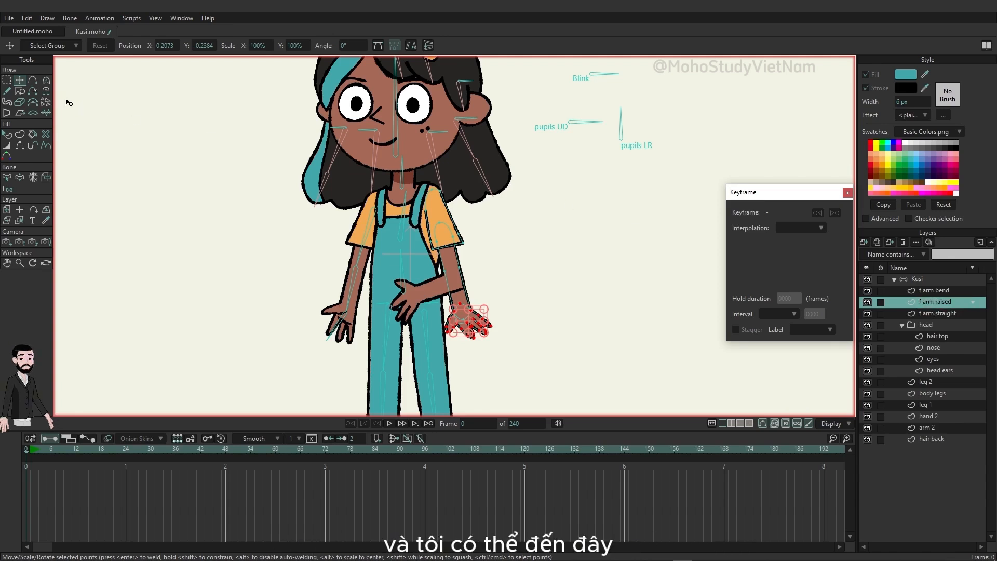
Rotate the sleeve and upper-arm points of f arm raised outward and reposition them at the shoulder.
{"action": "left_click", "coordinate": [8, 84]}
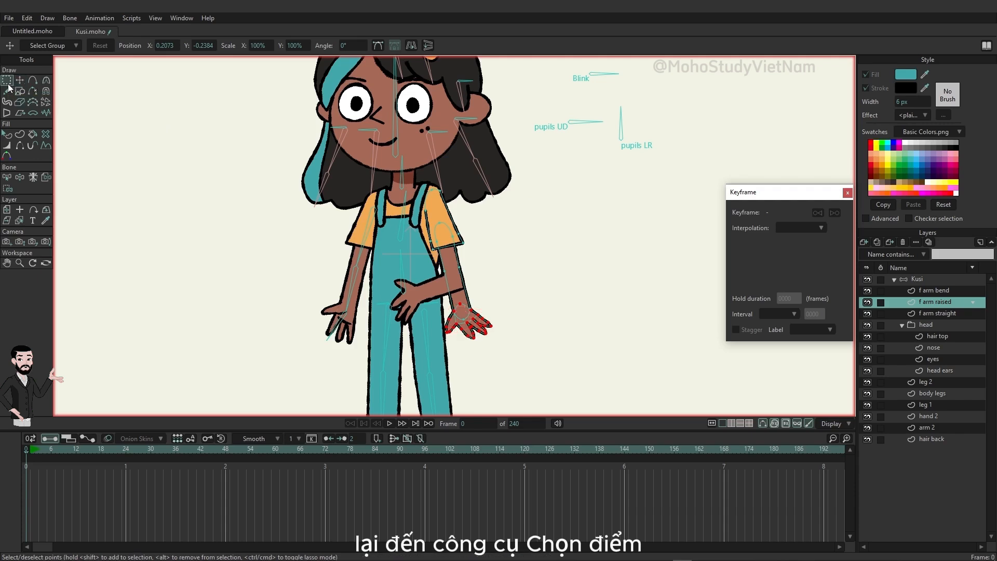
{"action": "mouse_move", "coordinate": [408, 211]}
{"action": "left_mouse_down"}
{"action": "mouse_move", "coordinate": [418, 259]}
{"action": "mouse_move", "coordinate": [439, 278]}
{"action": "mouse_move", "coordinate": [494, 250]}
{"action": "mouse_move", "coordinate": [468, 204]}
{"action": "mouse_move", "coordinate": [439, 188]}
{"action": "mouse_move", "coordinate": [422, 198]}
{"action": "left_mouse_up"}
{"action": "left_click", "coordinate": [20, 80]}
{"action": "left_click_drag", "start_coordinate": [470, 280], "coordinate": [479, 251]}
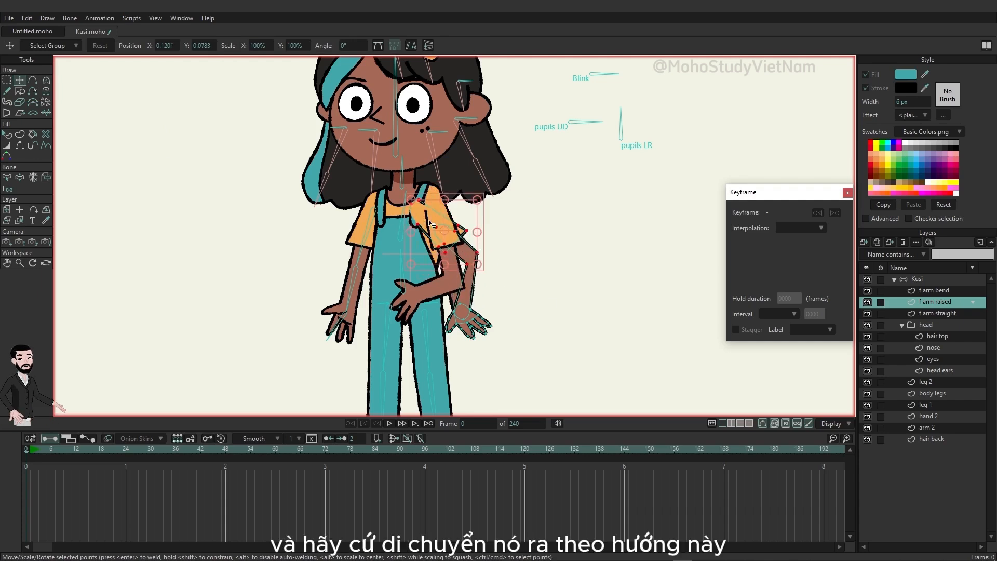
{"action": "left_click_drag", "start_coordinate": [430, 225], "coordinate": [435, 204]}
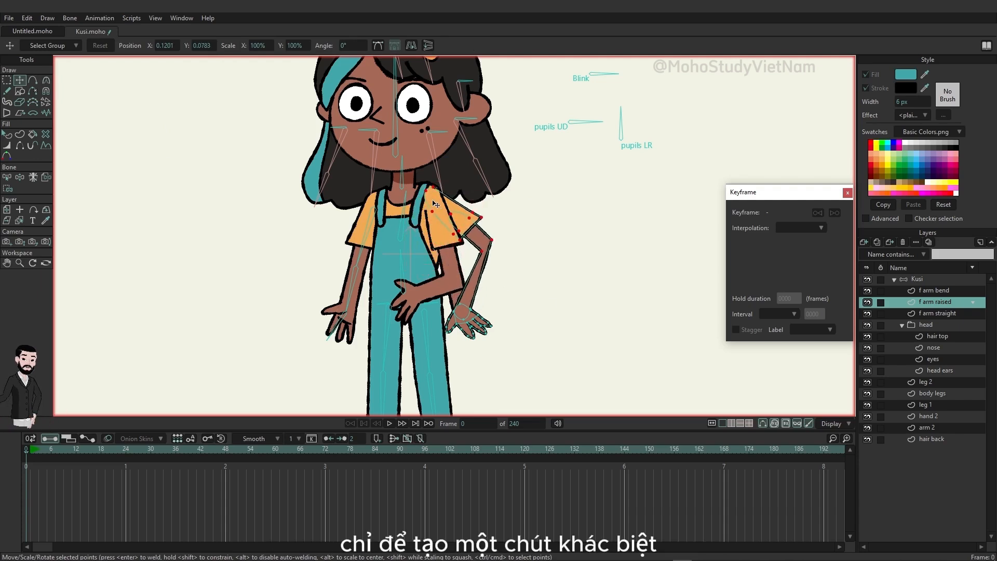
Raise the hand of f arm raised beside the hair with its fingers pointing up, and refit the elbow and arm to match.
{"action": "key", "text": "g"}
{"action": "mouse_move", "coordinate": [533, 301]}
{"action": "left_mouse_down"}
{"action": "mouse_move", "coordinate": [522, 286]}
{"action": "mouse_move", "coordinate": [437, 323]}
{"action": "mouse_move", "coordinate": [541, 299]}
{"action": "mouse_move", "coordinate": [530, 291]}
{"action": "left_mouse_up"}
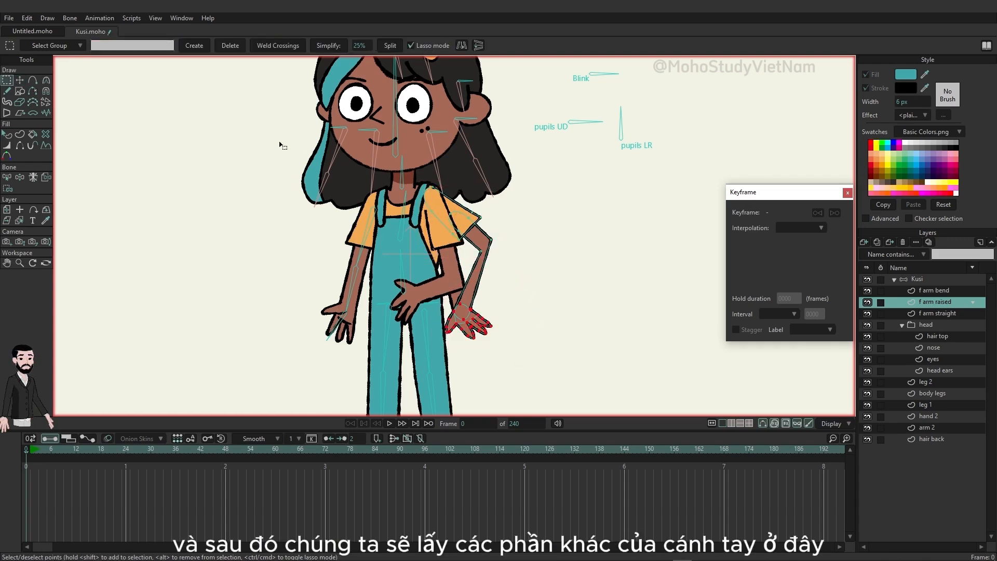
{"action": "key", "text": "t"}
{"action": "left_click_drag", "start_coordinate": [463, 324], "coordinate": [540, 186]}
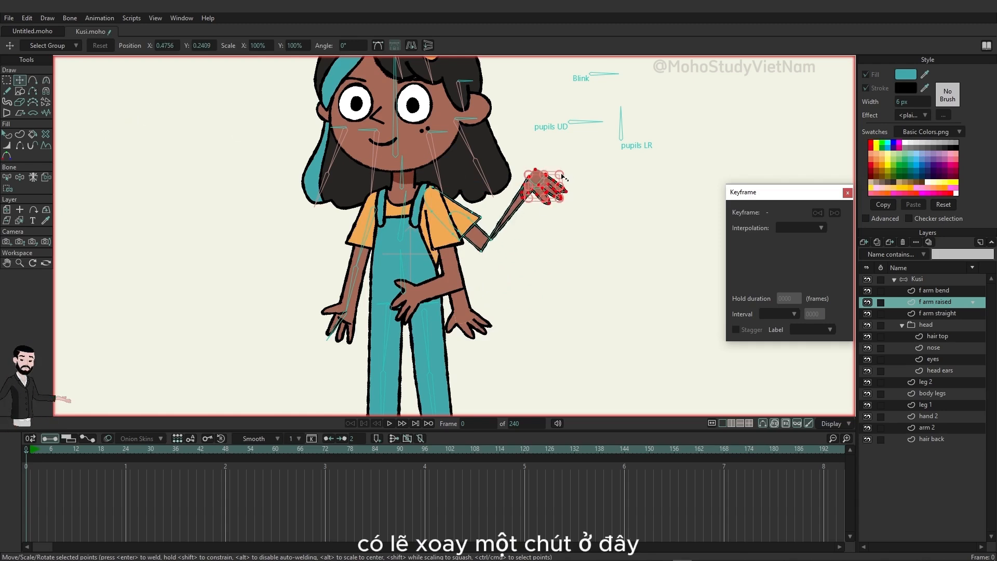
{"action": "left_click_drag", "start_coordinate": [564, 179], "coordinate": [529, 200]}
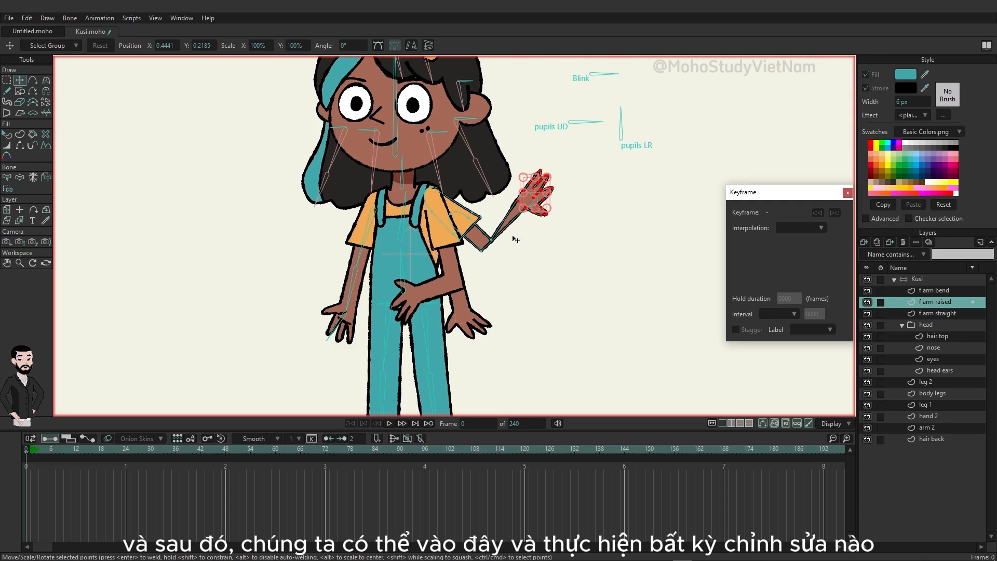
{"action": "left_click_drag", "start_coordinate": [491, 240], "coordinate": [484, 227]}
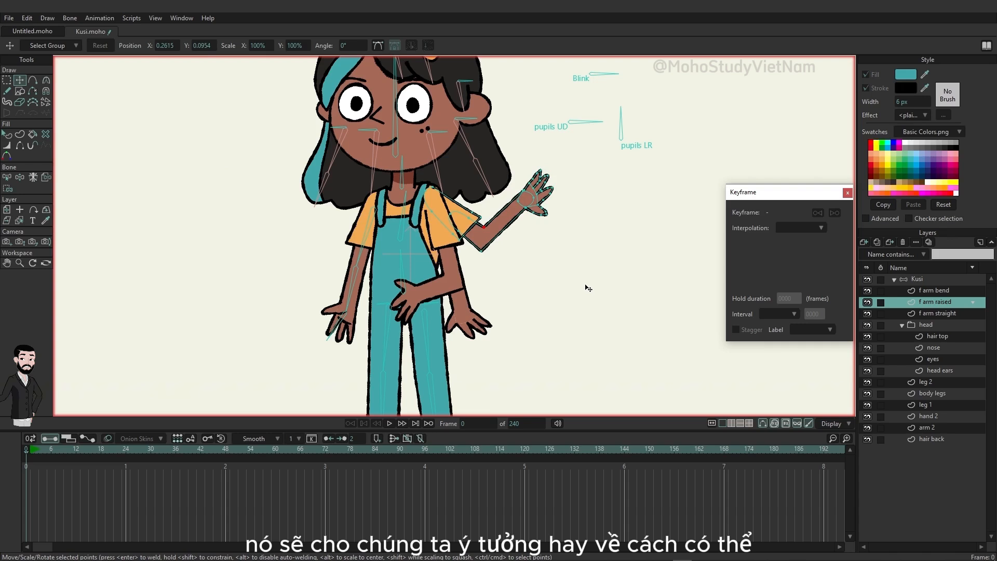
{"action": "left_click_drag", "start_coordinate": [421, 165], "coordinate": [558, 257]}
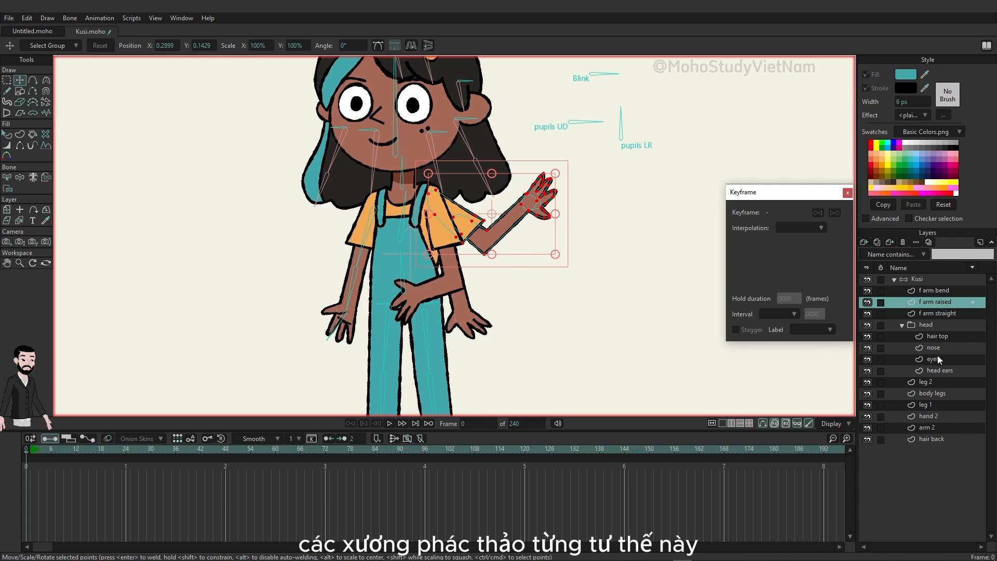
Hide f arm bend and f arm raised, and add upper-arm, forearm and hand bones for the straight arm, parented to Kusi's chest bone.
{"action": "left_click", "coordinate": [924, 279]}
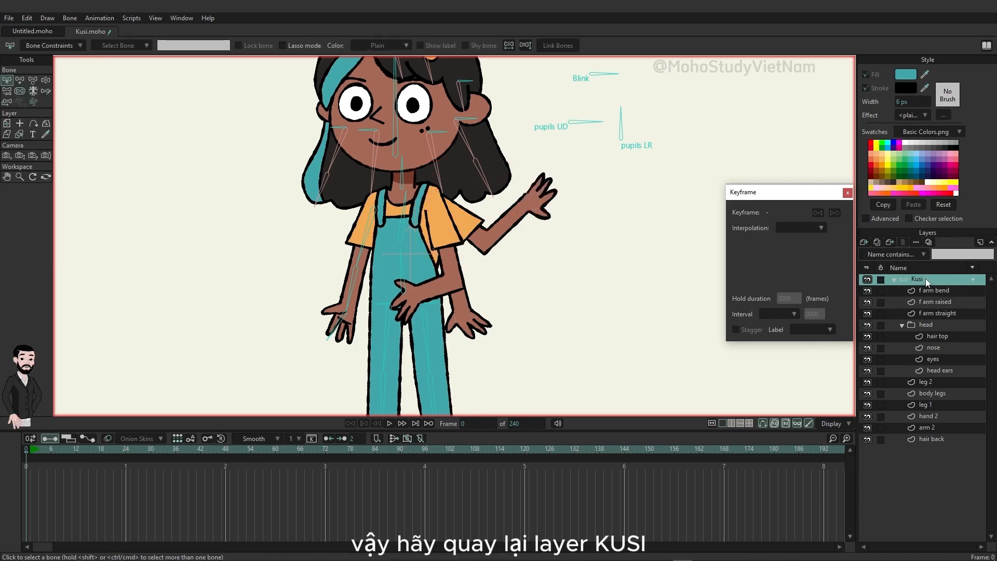
{"action": "left_click", "coordinate": [21, 80]}
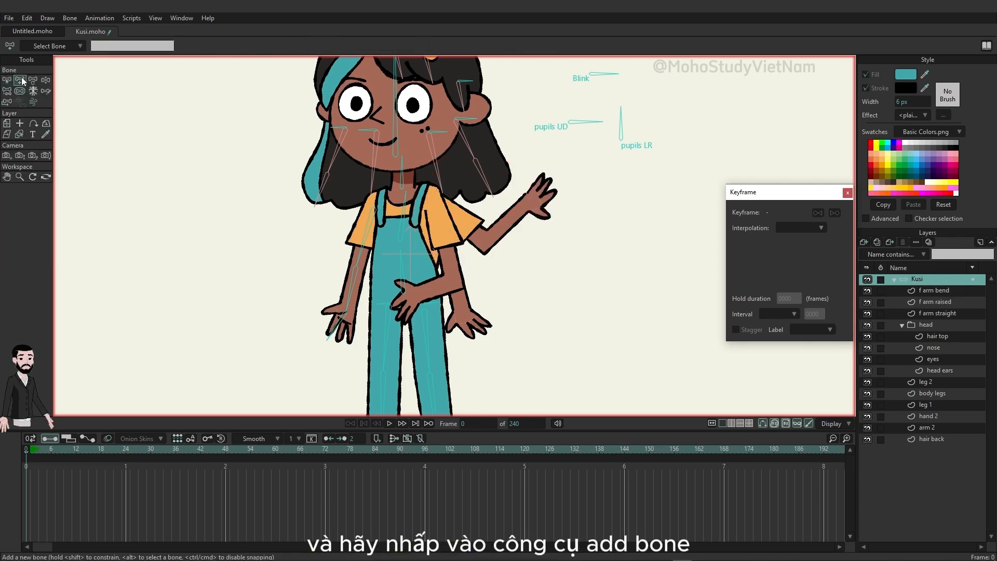
{"action": "left_click", "coordinate": [404, 214], "text": "alt"}
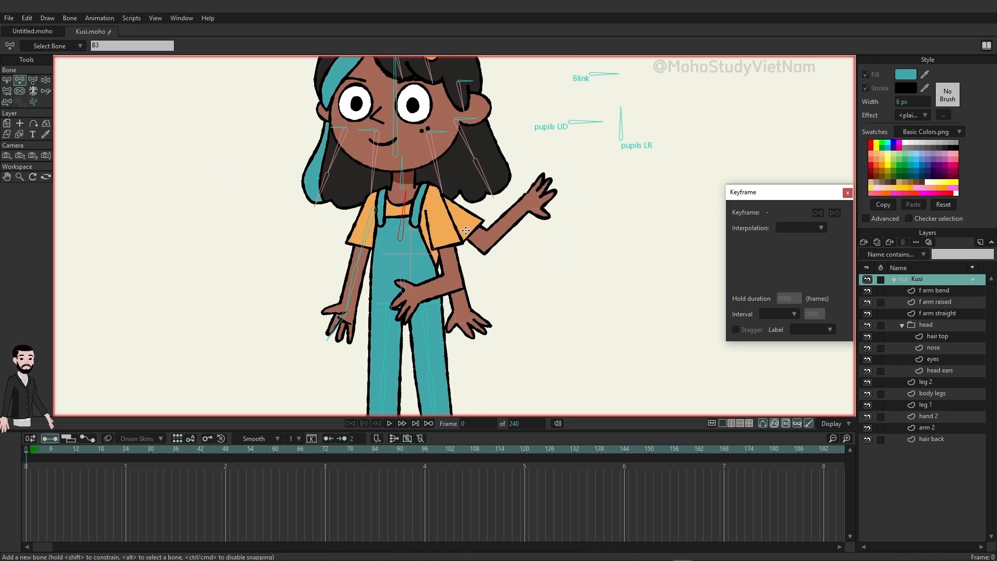
{"action": "left_click", "coordinate": [868, 291]}
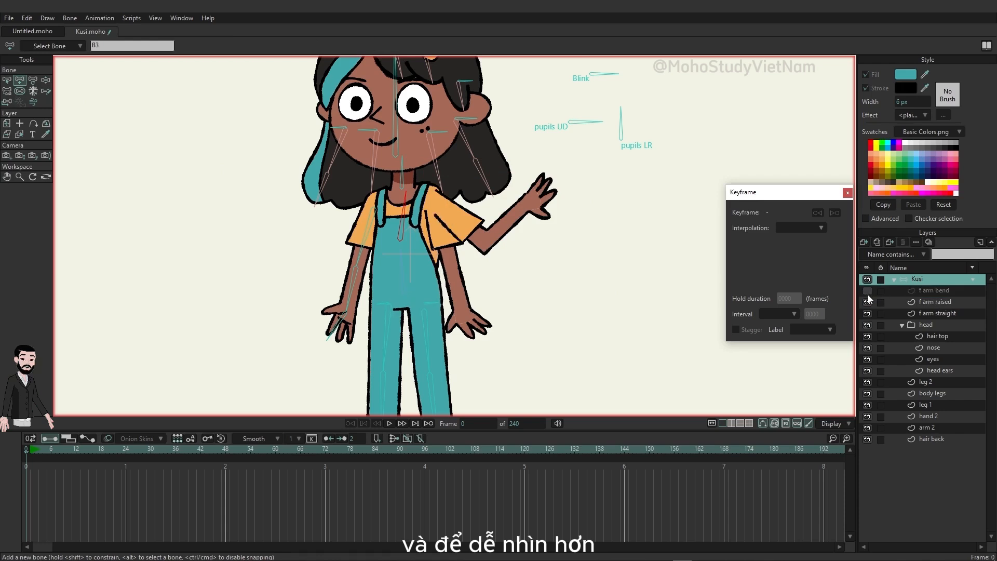
{"action": "left_click", "coordinate": [867, 303]}
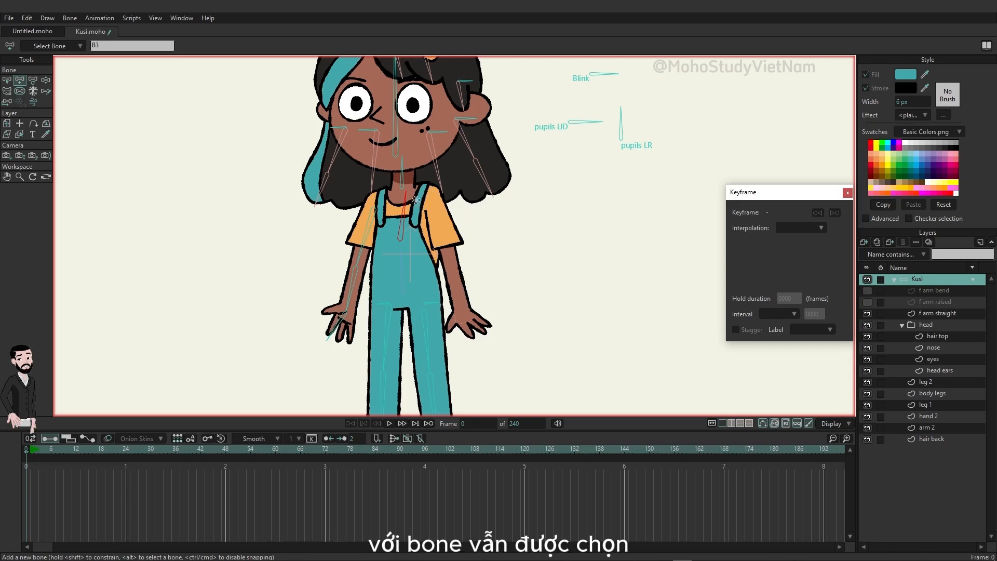
{"action": "left_click_drag", "start_coordinate": [431, 190], "coordinate": [484, 330]}
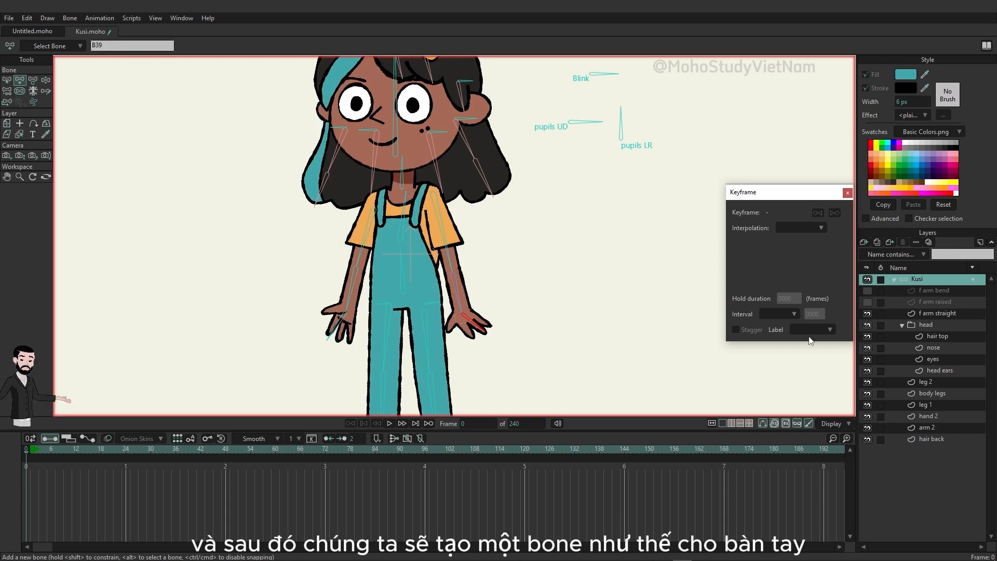
Show f arm raised instead of f arm straight and add its upper-arm, forearm and hand bones, parented to the chest bone.
{"action": "left_click", "coordinate": [868, 314]}
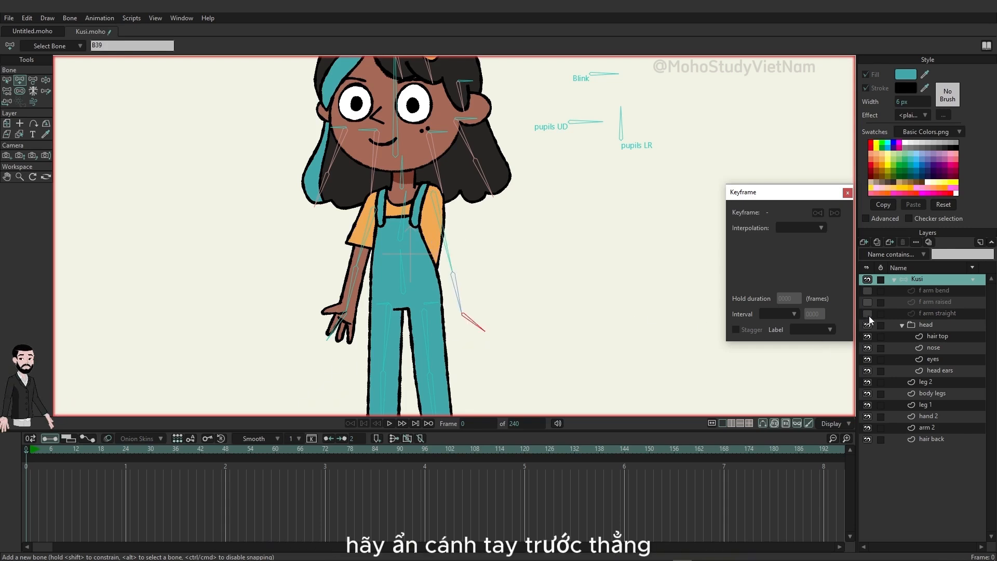
{"action": "left_click", "coordinate": [866, 303]}
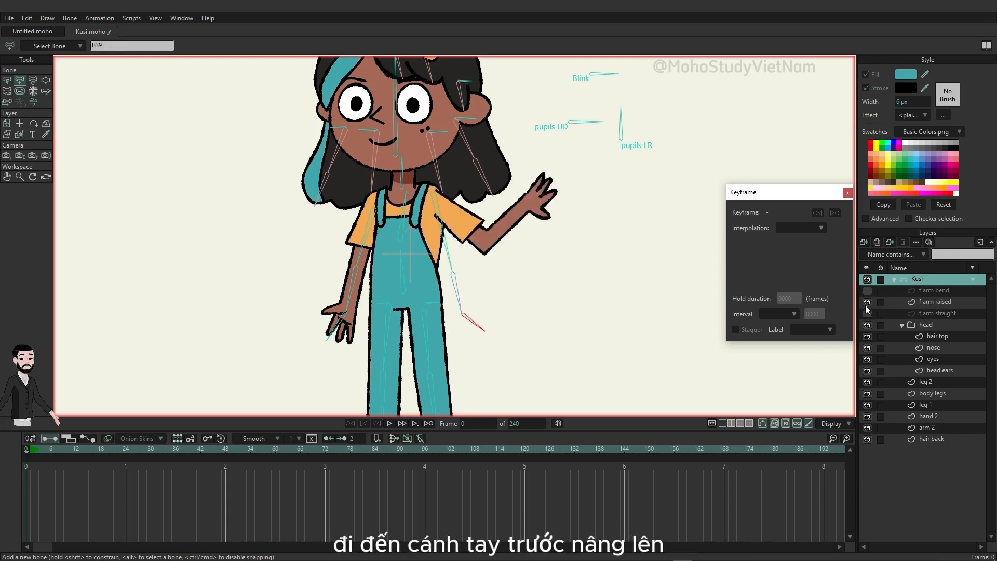
{"action": "left_click", "coordinate": [404, 219], "text": "alt"}
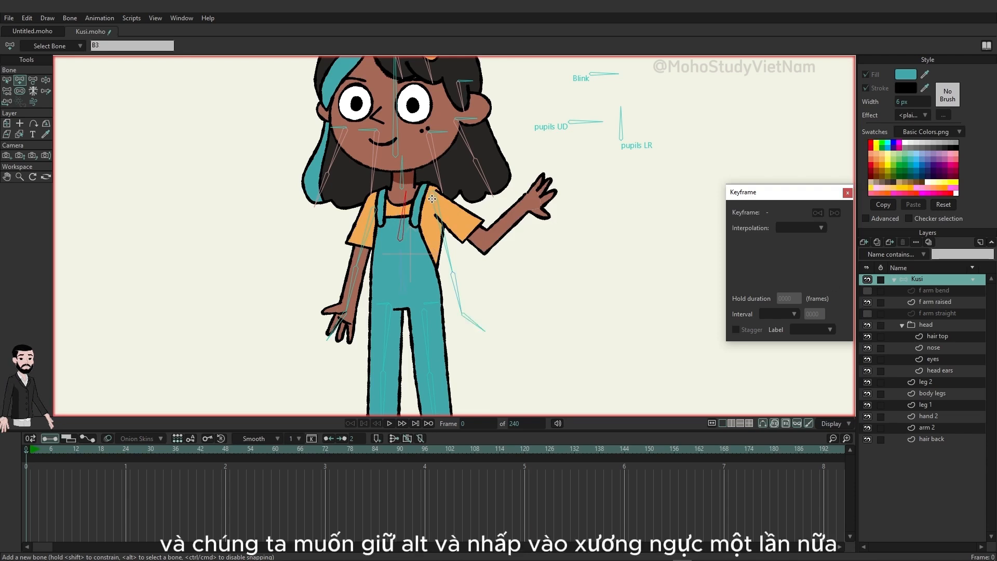
{"action": "left_click_drag", "start_coordinate": [433, 199], "coordinate": [555, 192]}
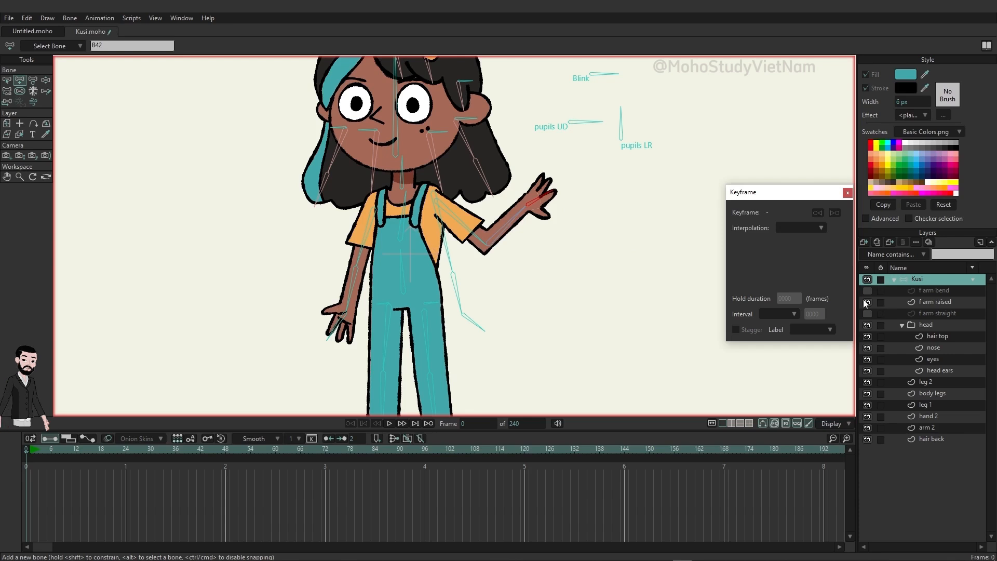
Show f arm bend instead of f arm raised and shift the whole bent arm inward across the body, clear of the other arm bones.
{"action": "left_click", "coordinate": [867, 302]}
{"action": "left_click", "coordinate": [868, 291]}
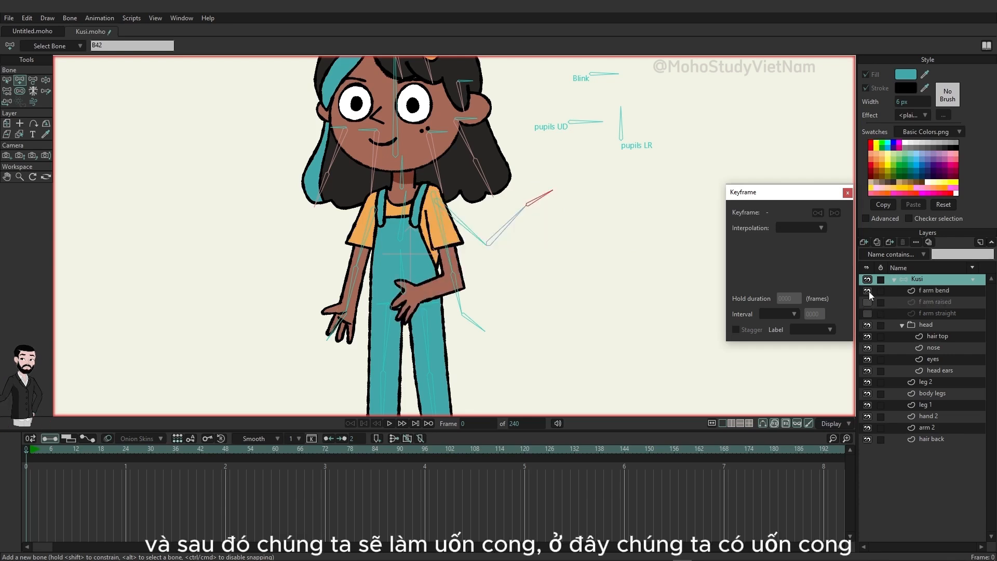
{"action": "left_click", "coordinate": [935, 292]}
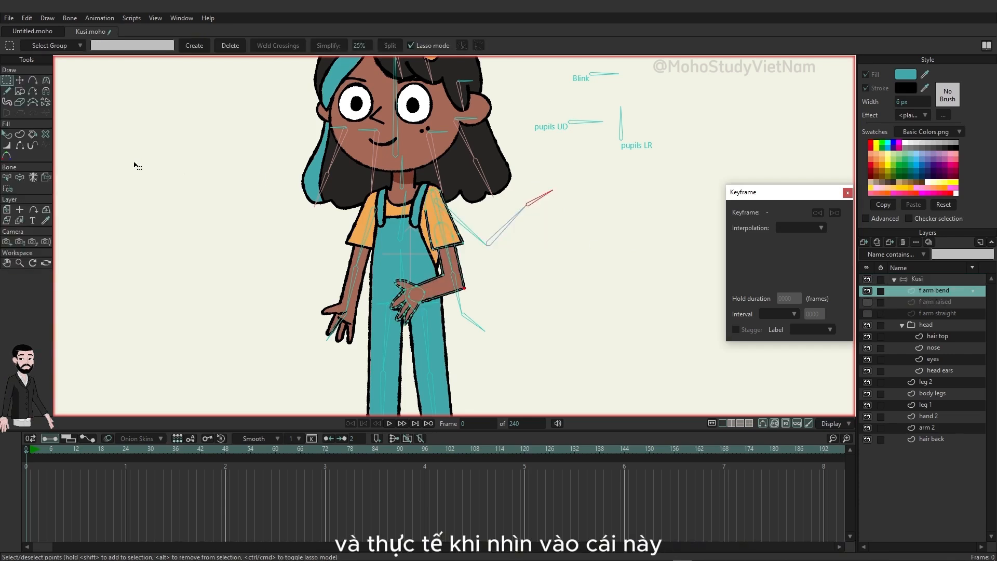
{"action": "left_click", "coordinate": [20, 82]}
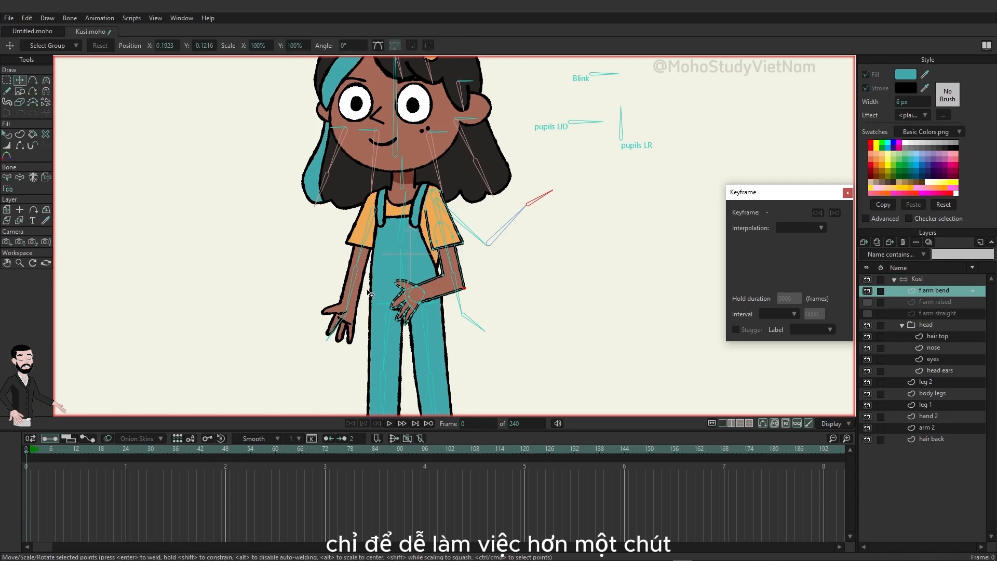
{"action": "key", "text": "ctrl+a"}
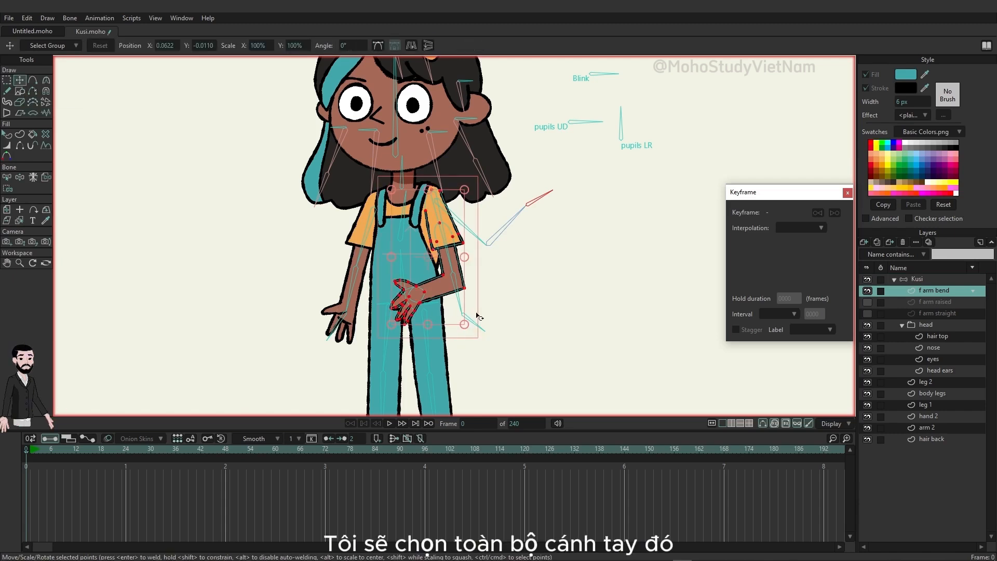
{"action": "left_click_drag", "start_coordinate": [472, 333], "coordinate": [436, 342]}
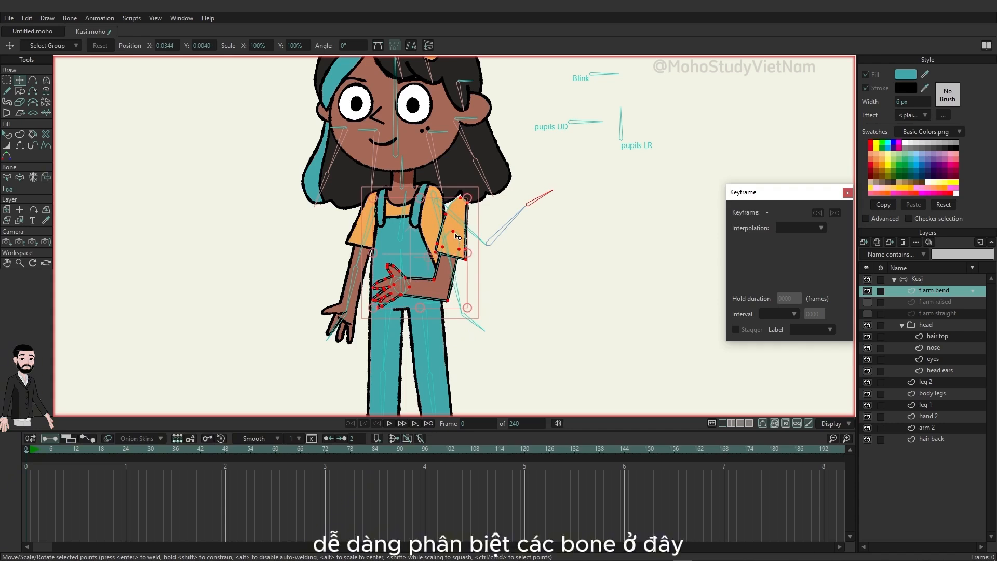
{"action": "left_click_drag", "start_coordinate": [459, 237], "coordinate": [434, 242]}
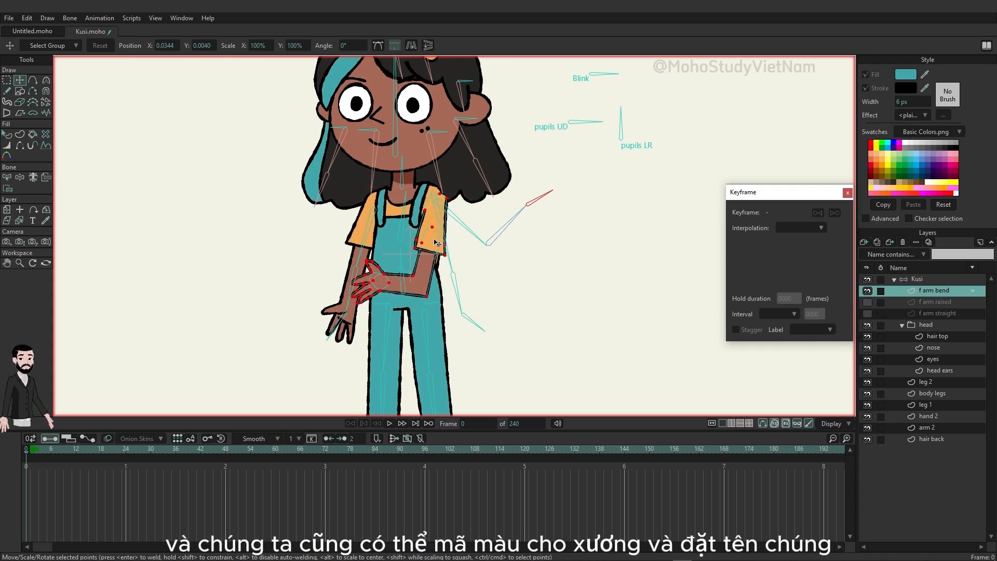
{"action": "left_click_drag", "start_coordinate": [431, 242], "coordinate": [436, 244]}
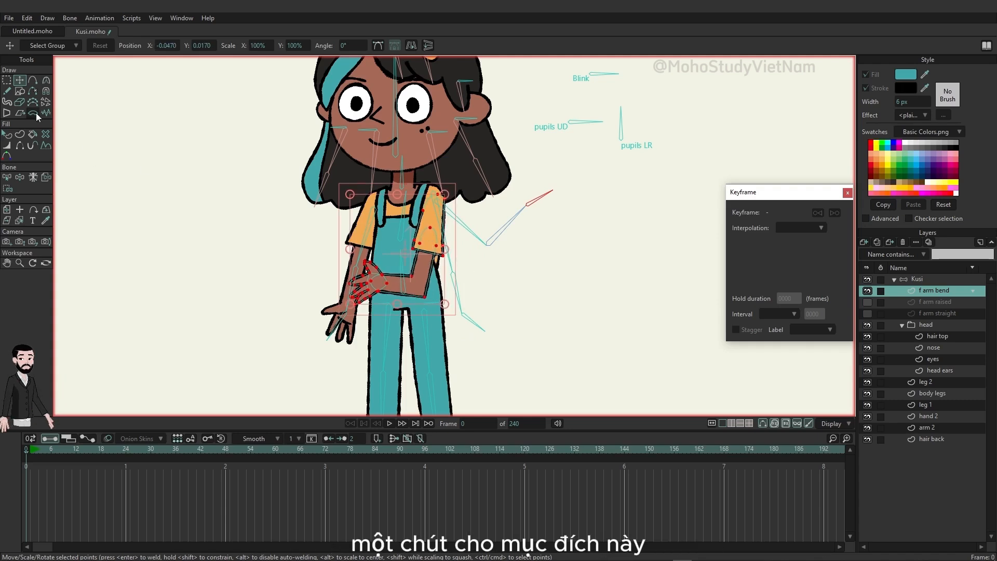
{"action": "left_click", "coordinate": [8, 81]}
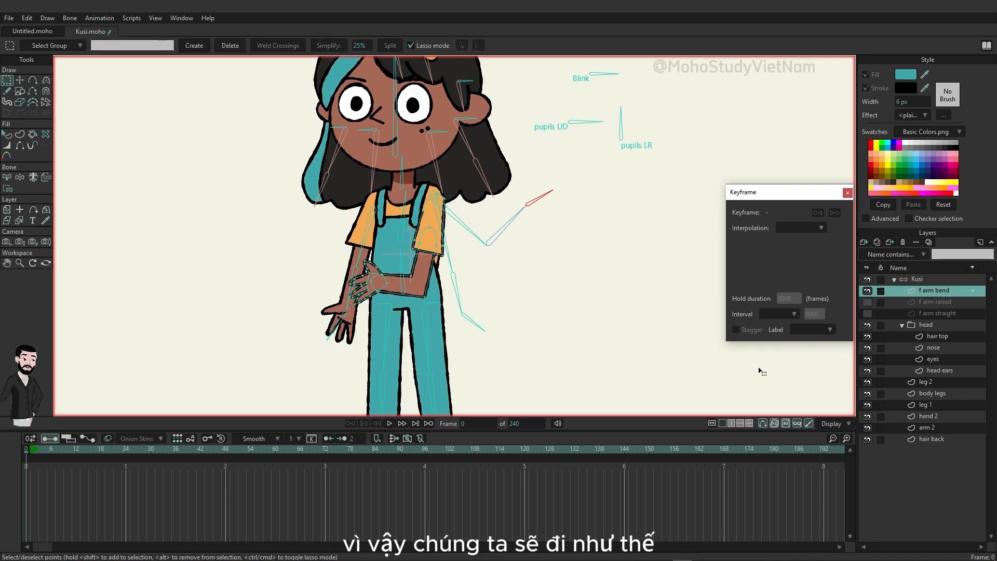
Add upper-arm, forearm and hand bones along the bent arm on the Kusi layer, parented to the chest bone.
{"action": "left_click", "coordinate": [914, 280]}
{"action": "left_click", "coordinate": [20, 80]}
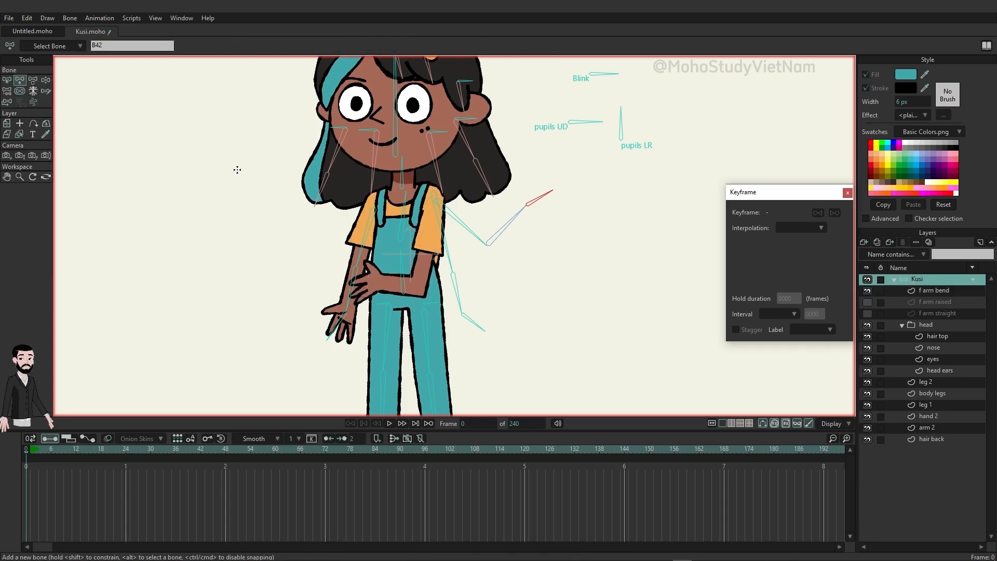
{"action": "left_click", "coordinate": [404, 227]}
{"action": "left_click_drag", "start_coordinate": [434, 195], "coordinate": [359, 295]}
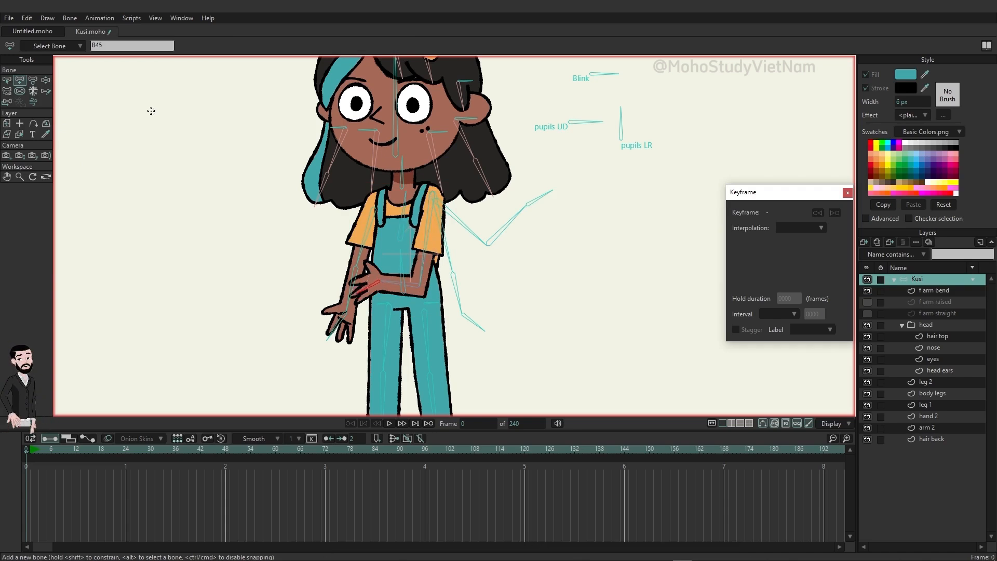
Make the f arm raised and f arm straight layers visible again alongside the bent arm.
{"action": "left_click", "coordinate": [33, 81]}
{"action": "left_click", "coordinate": [867, 301]}
{"action": "left_click", "coordinate": [868, 313]}
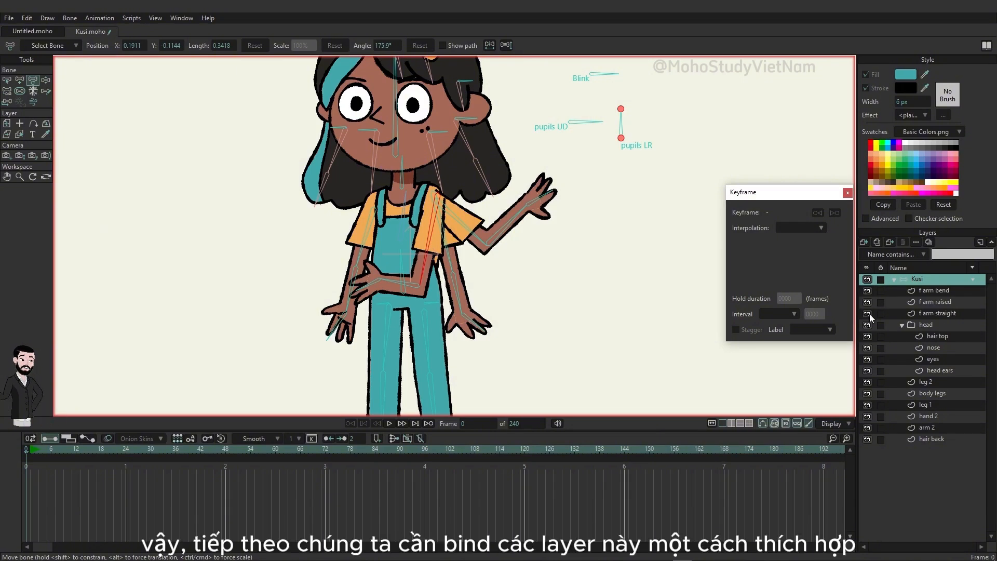
Bind the f arm bend layer to its own upper-arm, forearm and hand bones with Link Bones.
{"action": "left_click", "coordinate": [940, 289]}
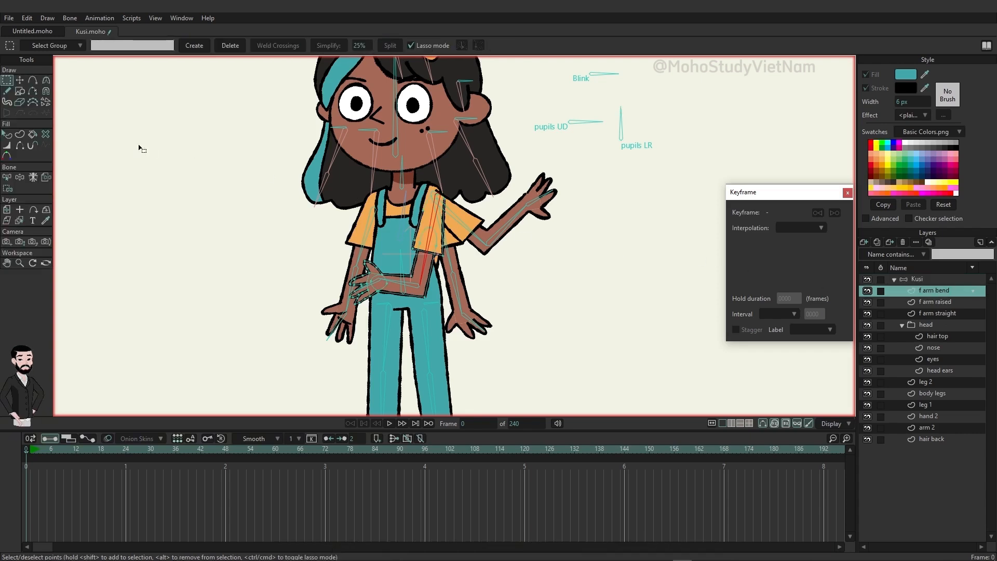
{"action": "scroll", "coordinate": [325, 266], "scroll_direction": "up", "scroll_amount": 5}
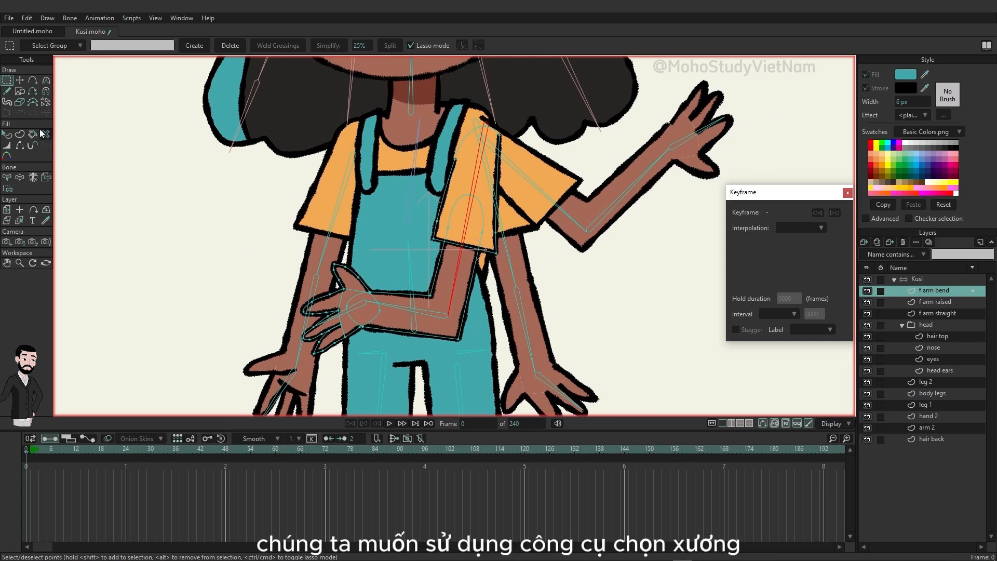
{"action": "left_click", "coordinate": [7, 177]}
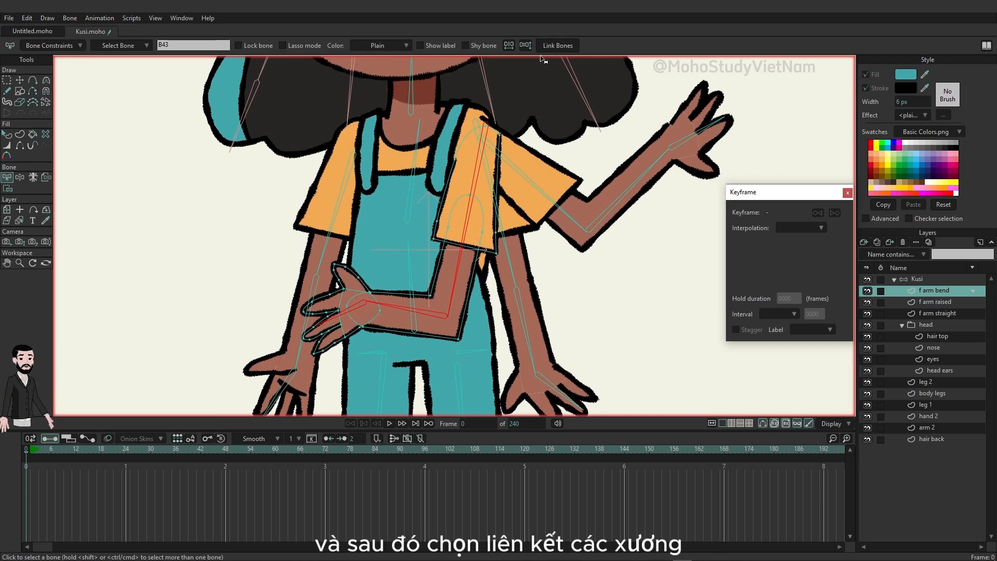
{"action": "left_click", "coordinate": [556, 46]}
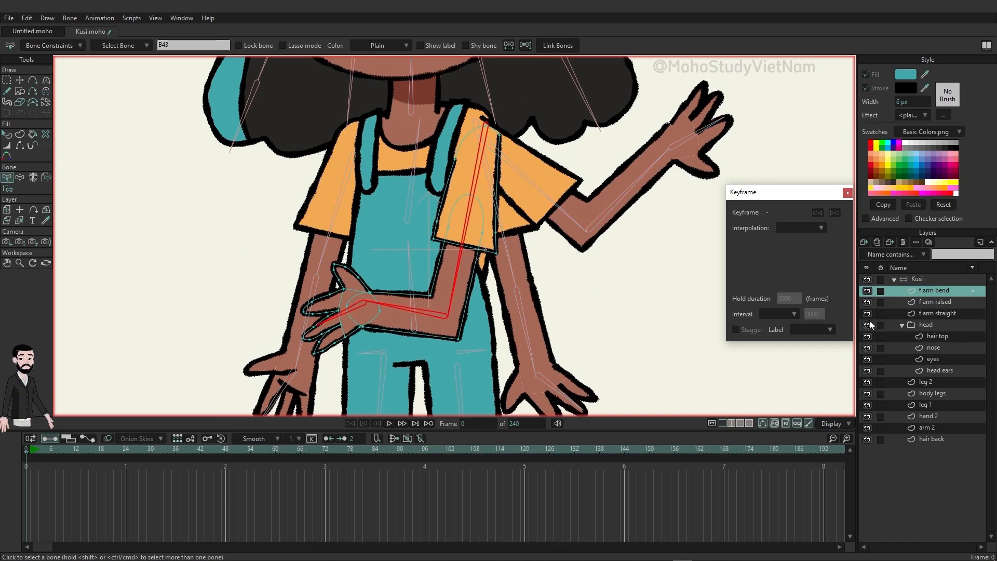
Link the f arm raised layer to the three bones that run along the raised arm.
{"action": "left_click", "coordinate": [937, 303]}
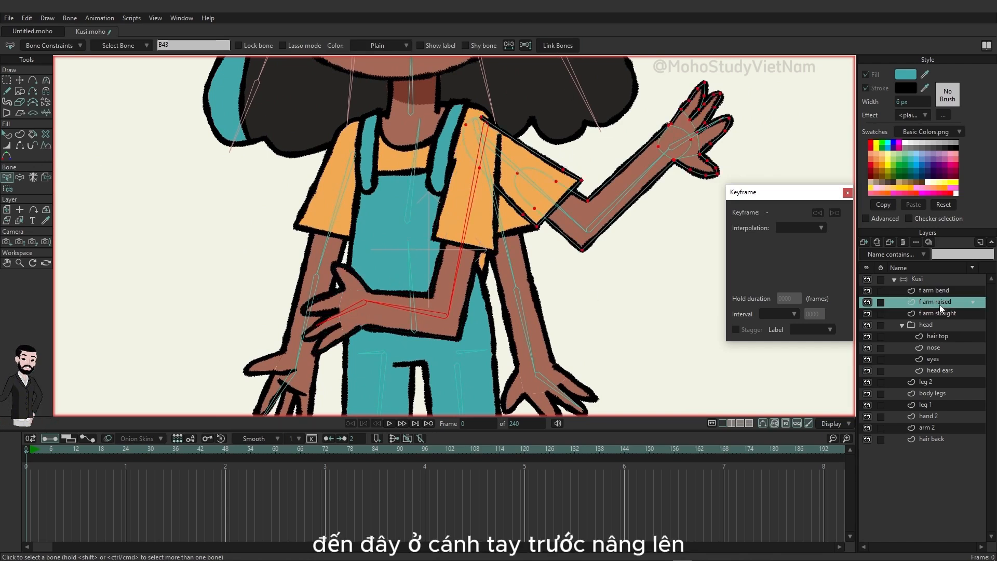
{"action": "left_click", "coordinate": [502, 155]}
{"action": "left_click", "coordinate": [618, 203], "text": "shift"}
{"action": "left_click", "coordinate": [680, 149], "text": "shift"}
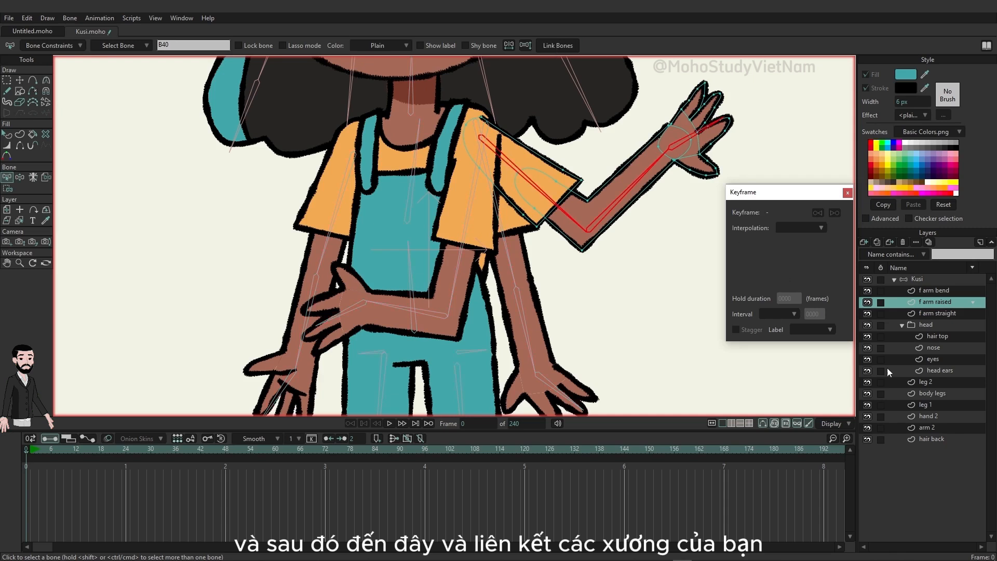
Link the f arm straight layer to the upper-arm, forearm and hand bones of the straight arm.
{"action": "left_click", "coordinate": [953, 313]}
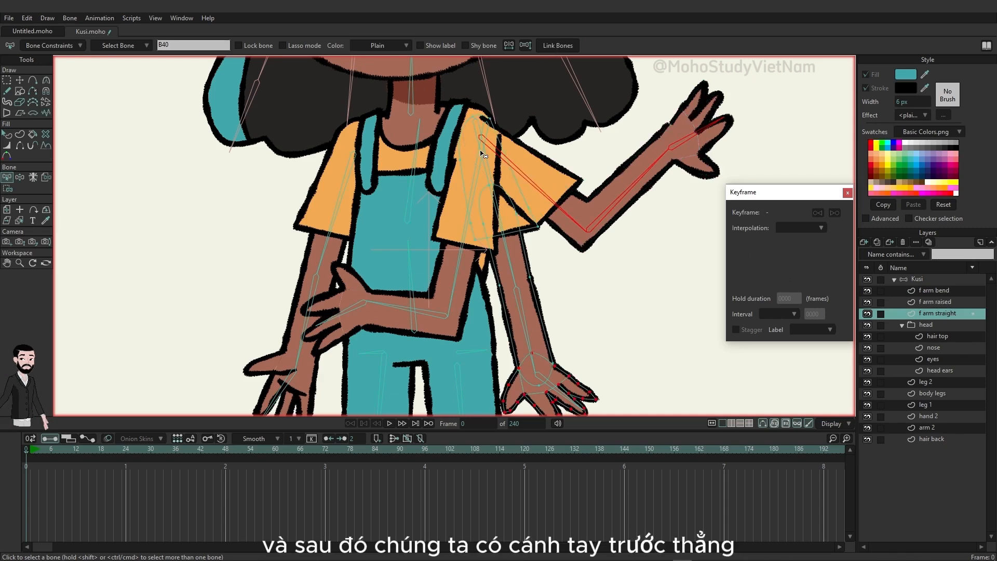
{"action": "left_click", "coordinate": [487, 167]}
{"action": "left_click", "coordinate": [518, 297], "text": "shift"}
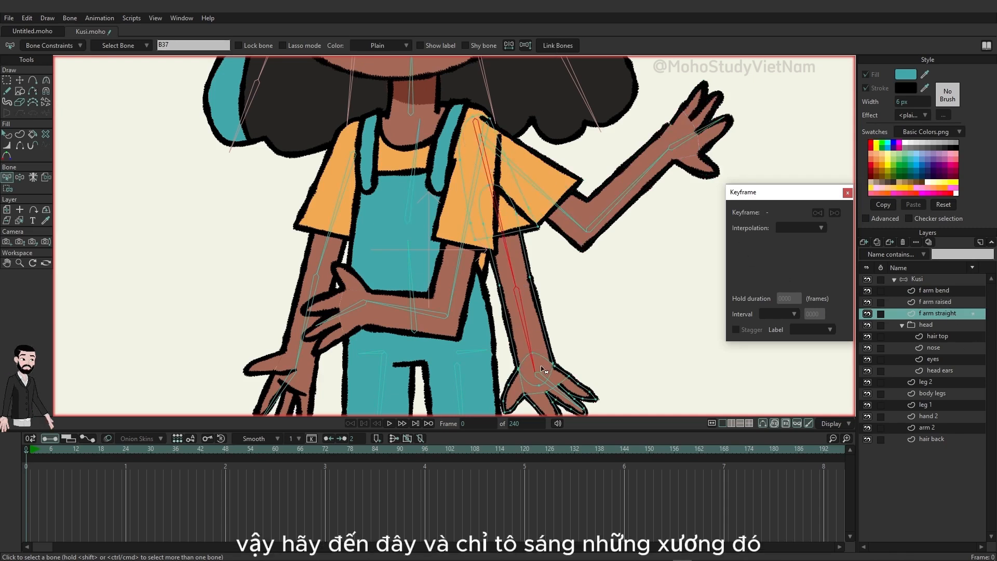
{"action": "left_click", "coordinate": [548, 383], "text": "shift"}
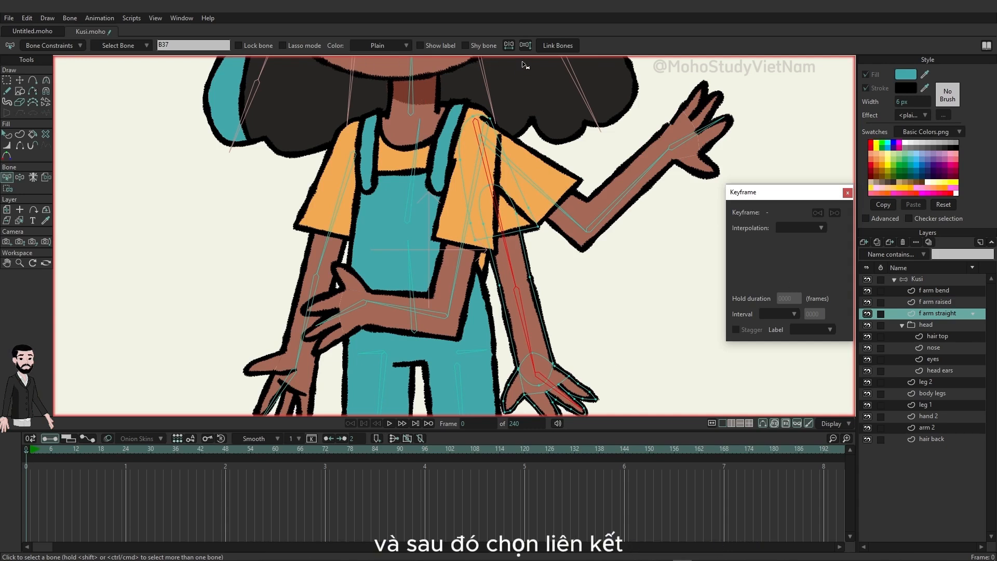
{"action": "left_click", "coordinate": [556, 49]}
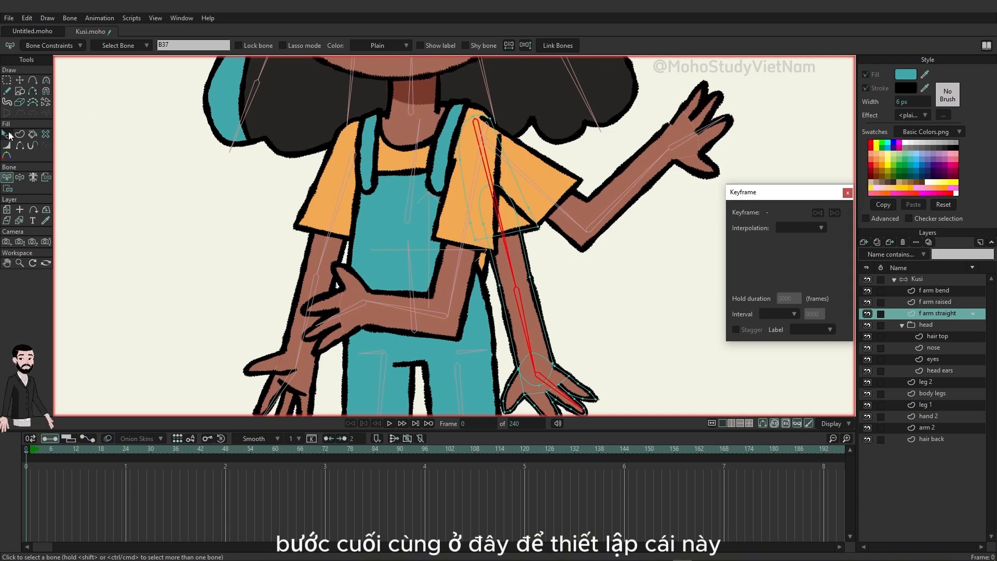
On the Kusi bone layer, combine the upper-arm bones of the bent, straight and raised front arms into one Vitruvian group.
{"action": "left_click", "coordinate": [937, 280]}
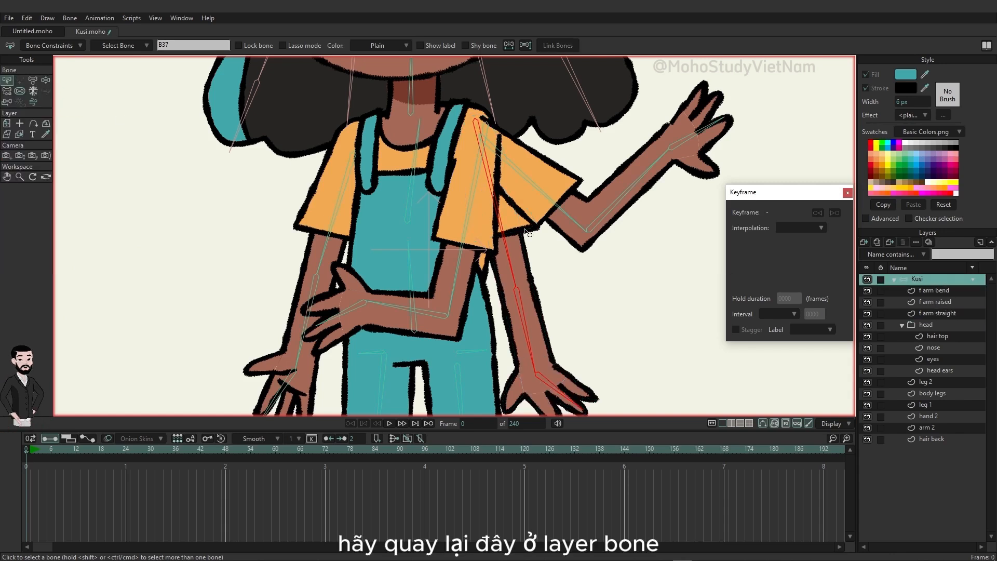
{"action": "left_click", "coordinate": [139, 129]}
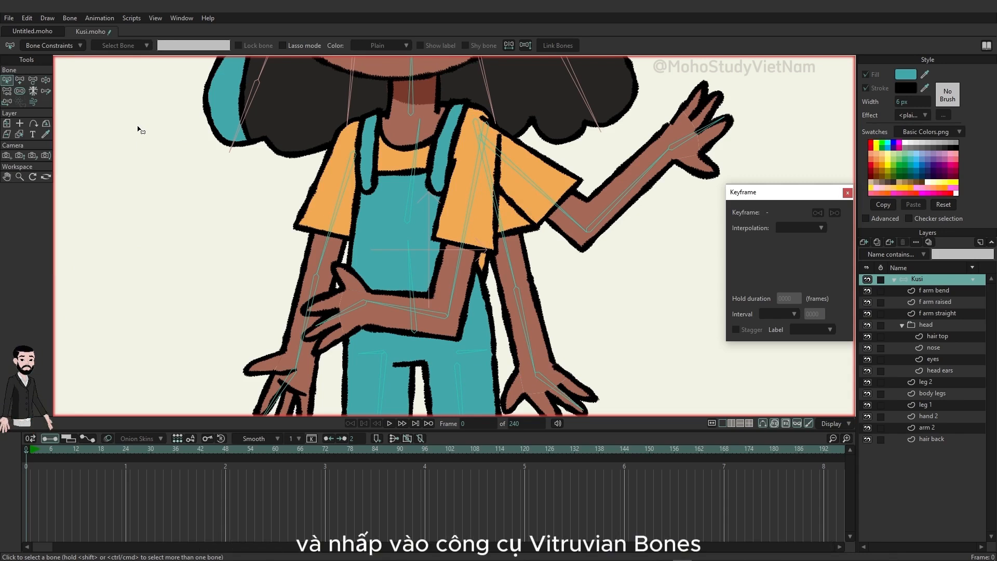
{"action": "left_click", "coordinate": [34, 91]}
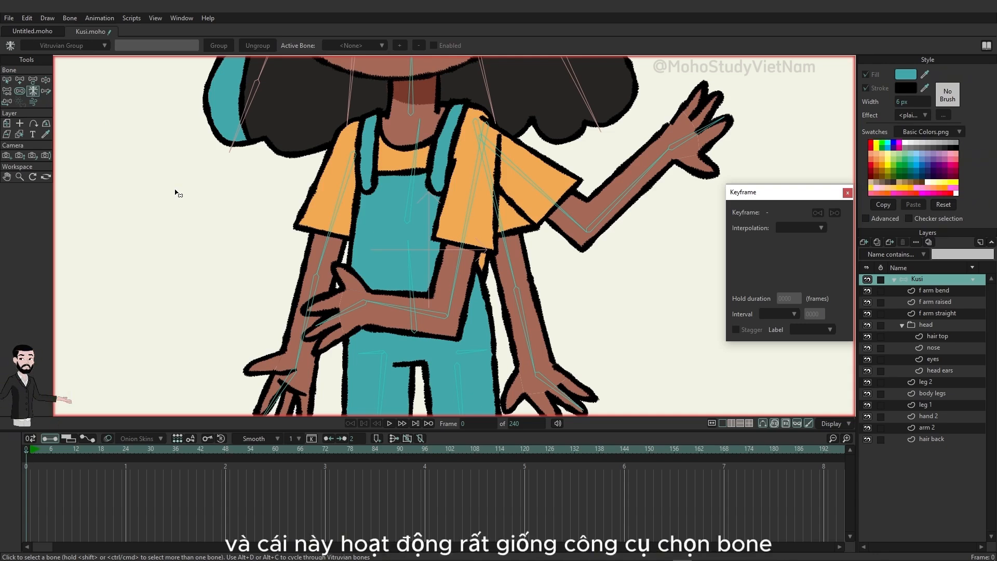
{"action": "left_click", "coordinate": [477, 195]}
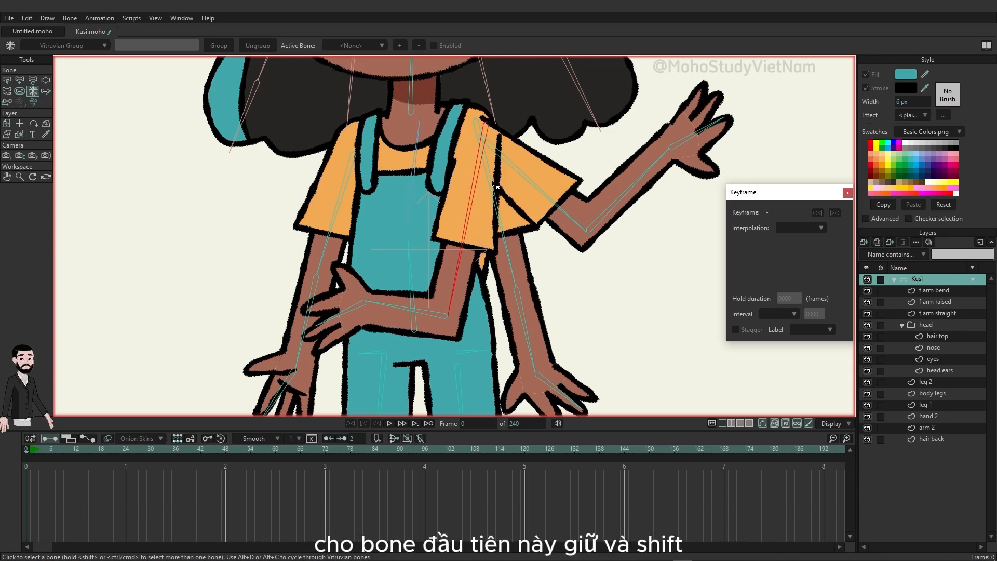
{"action": "left_click", "coordinate": [490, 182], "text": "shift"}
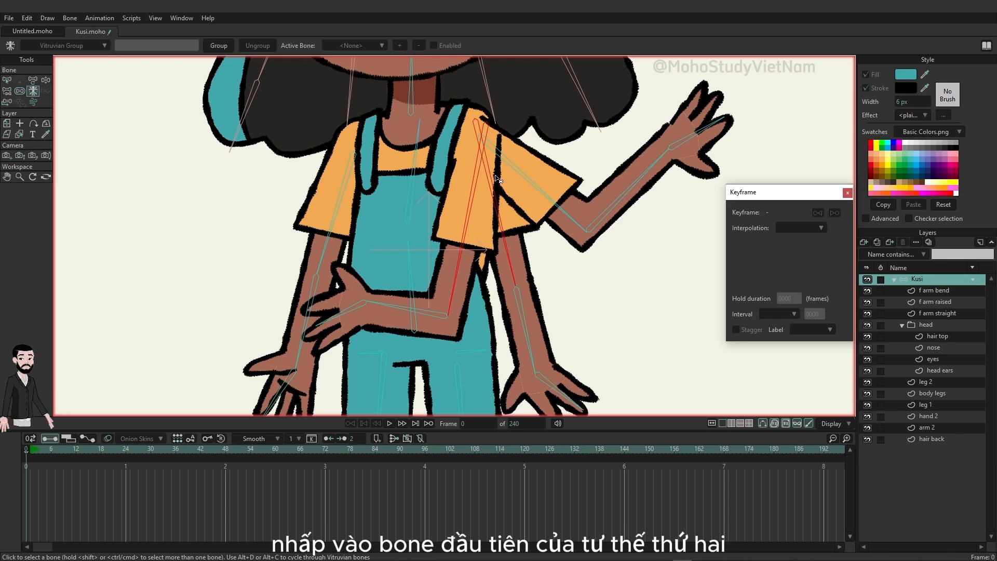
{"action": "left_click", "coordinate": [511, 165], "text": "shift"}
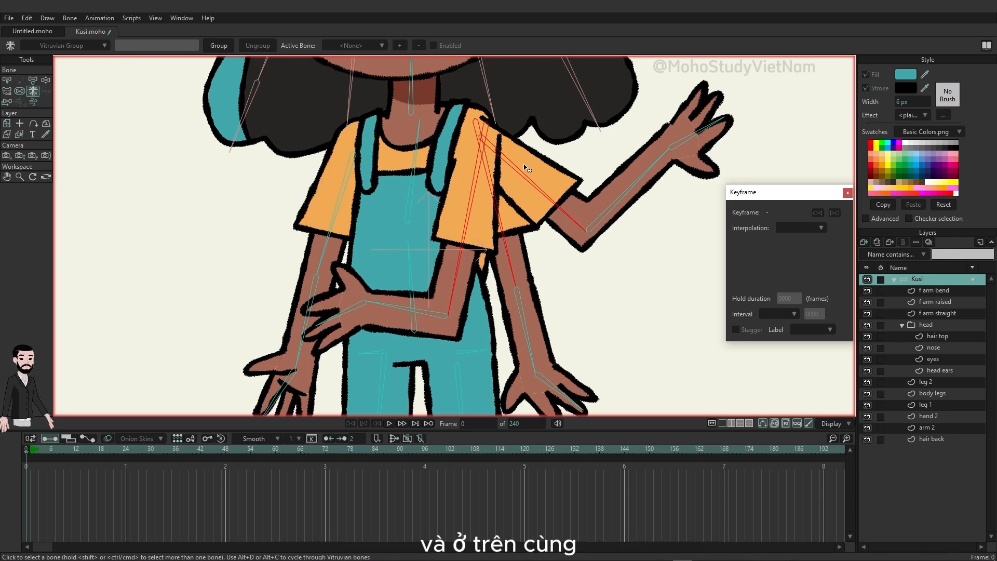
{"action": "left_click", "coordinate": [222, 46]}
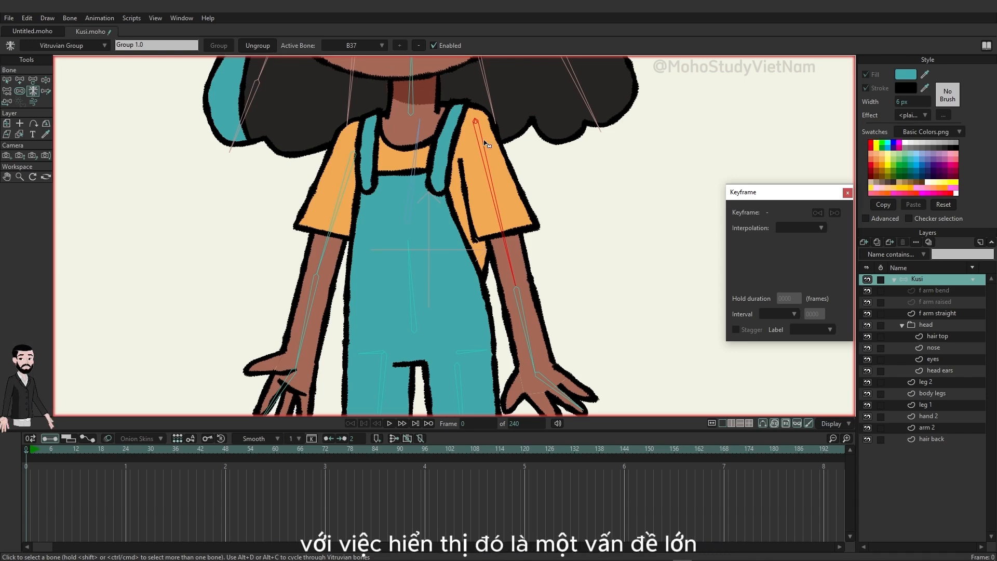
At frame 12, pose Kusi with the Manipulate Bones tool, lowering the body and bending the back arm's forearm outward.
{"action": "scroll", "coordinate": [486, 138], "scroll_direction": "up", "scroll_amount": 3}
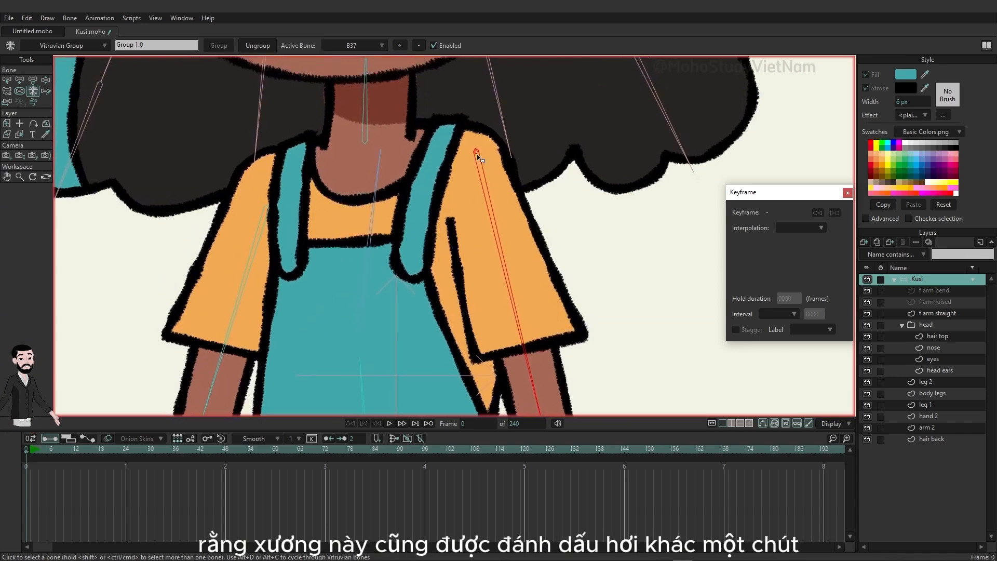
{"action": "scroll", "coordinate": [480, 157], "scroll_direction": "up", "scroll_amount": 2}
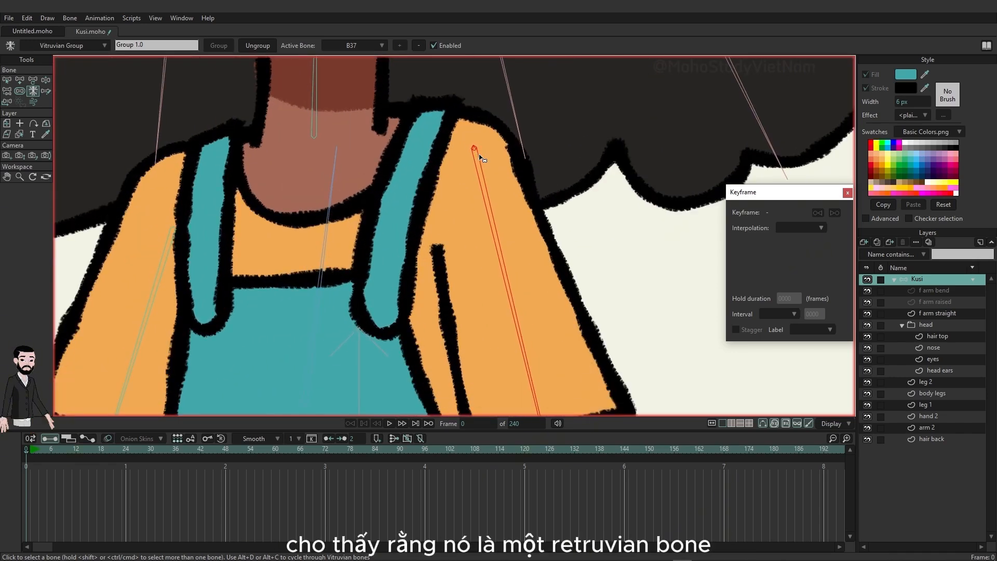
{"action": "scroll", "coordinate": [483, 161], "scroll_direction": "down", "scroll_amount": 5}
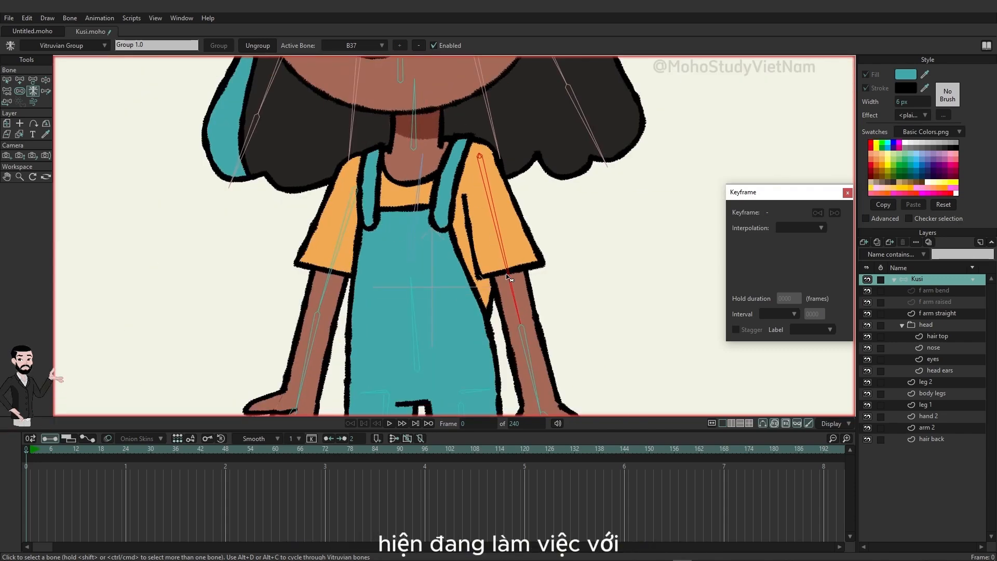
{"action": "scroll", "coordinate": [519, 310], "scroll_direction": "down", "scroll_amount": 2}
{"action": "scroll", "coordinate": [520, 311], "scroll_direction": "up", "scroll_amount": 2}
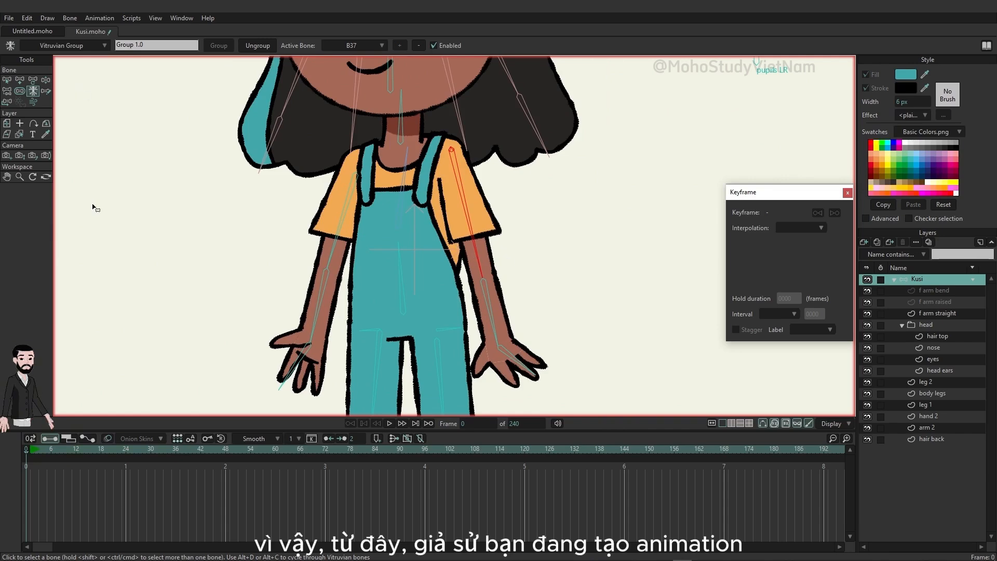
{"action": "left_click", "coordinate": [46, 80]}
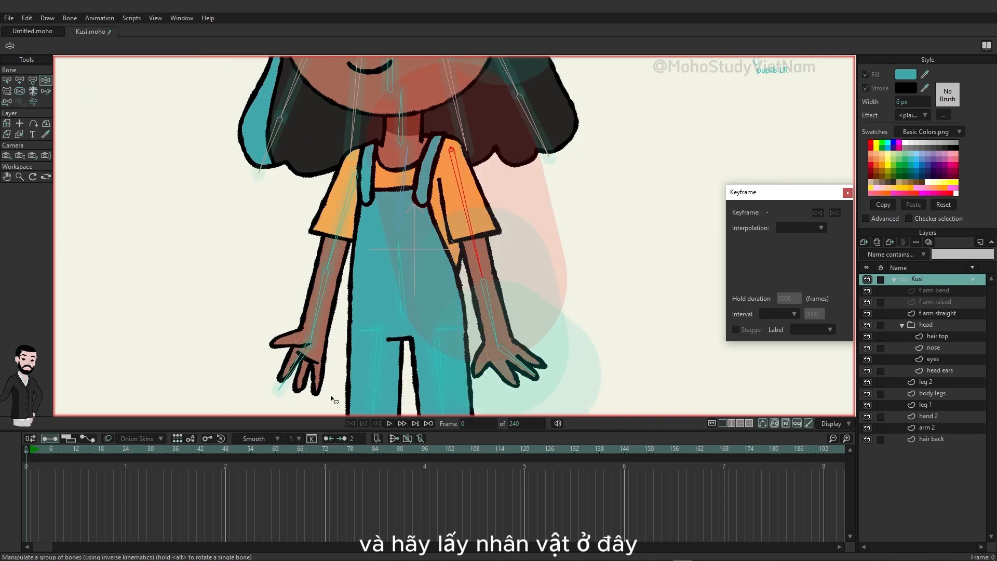
{"action": "left_click", "coordinate": [76, 448]}
{"action": "left_click_drag", "start_coordinate": [399, 253], "coordinate": [249, 244]}
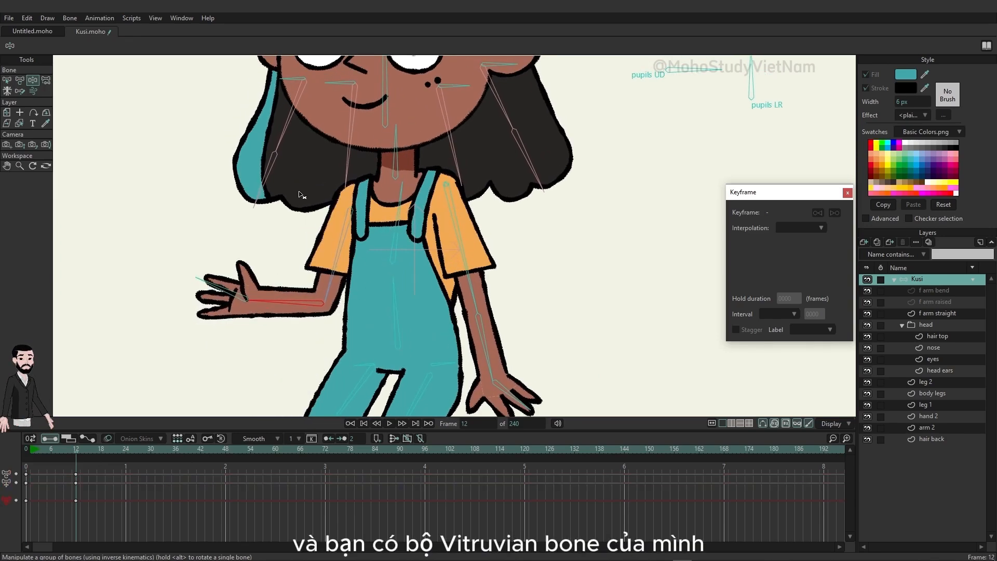
At frame 12, switch the front arm's Vitruvian group to active bone B40 and then to B43.
{"action": "left_click", "coordinate": [7, 80]}
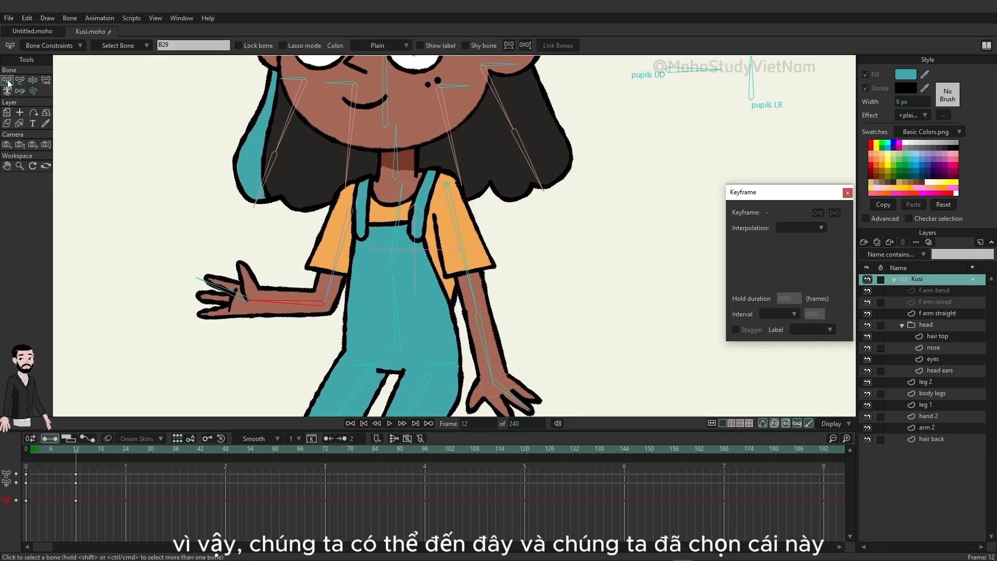
{"action": "left_click", "coordinate": [455, 212]}
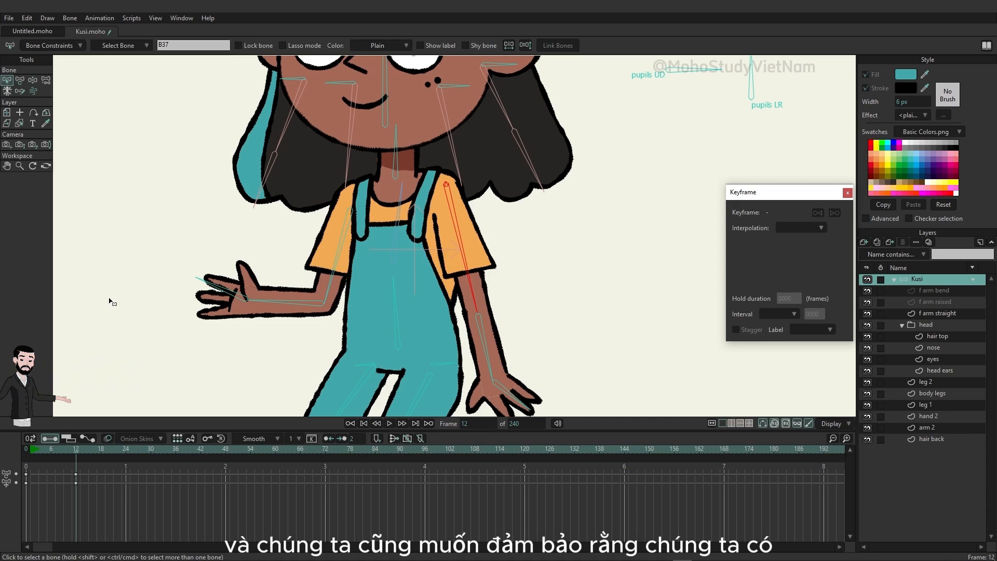
{"action": "left_click", "coordinate": [8, 91]}
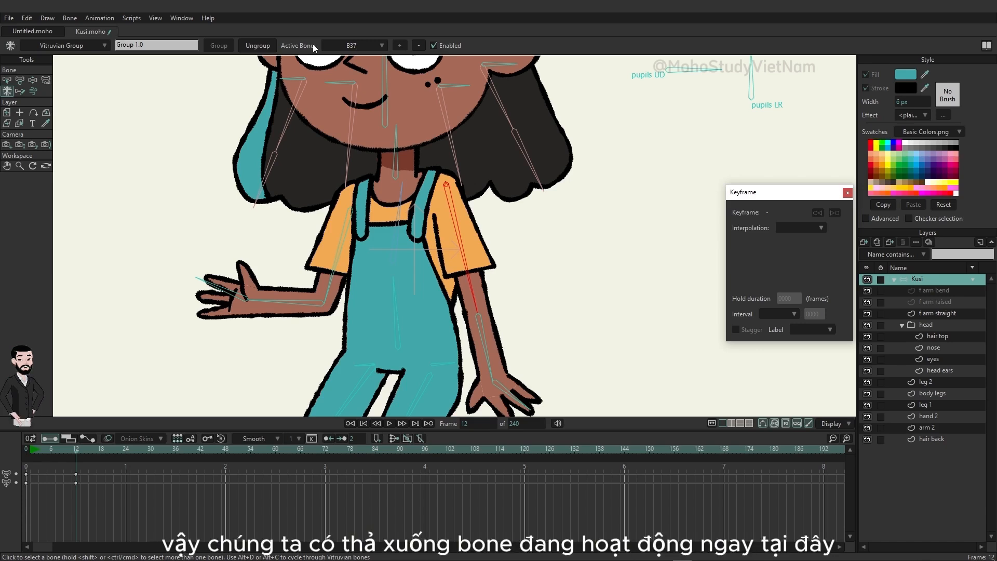
{"action": "left_click", "coordinate": [375, 48]}
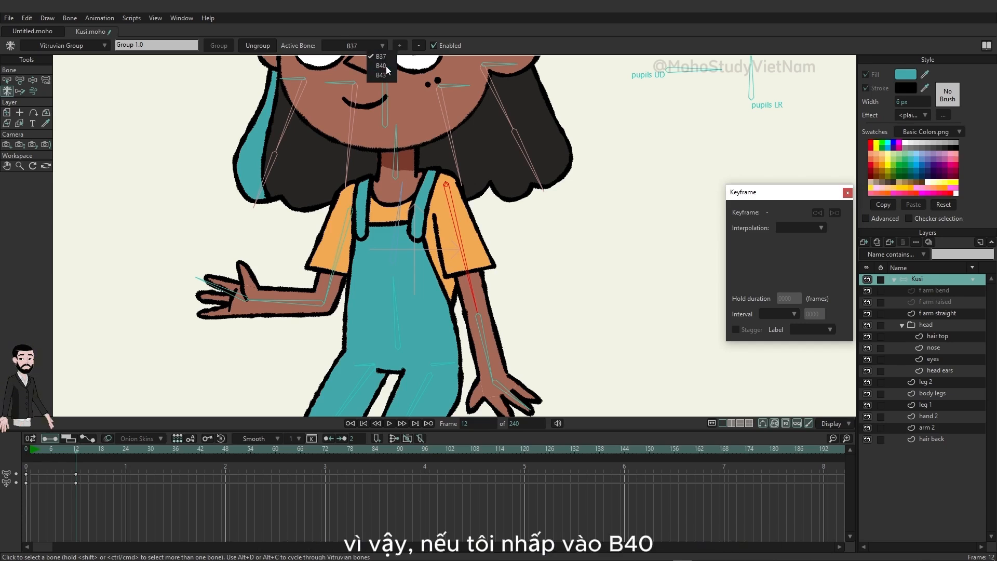
{"action": "left_click", "coordinate": [385, 67]}
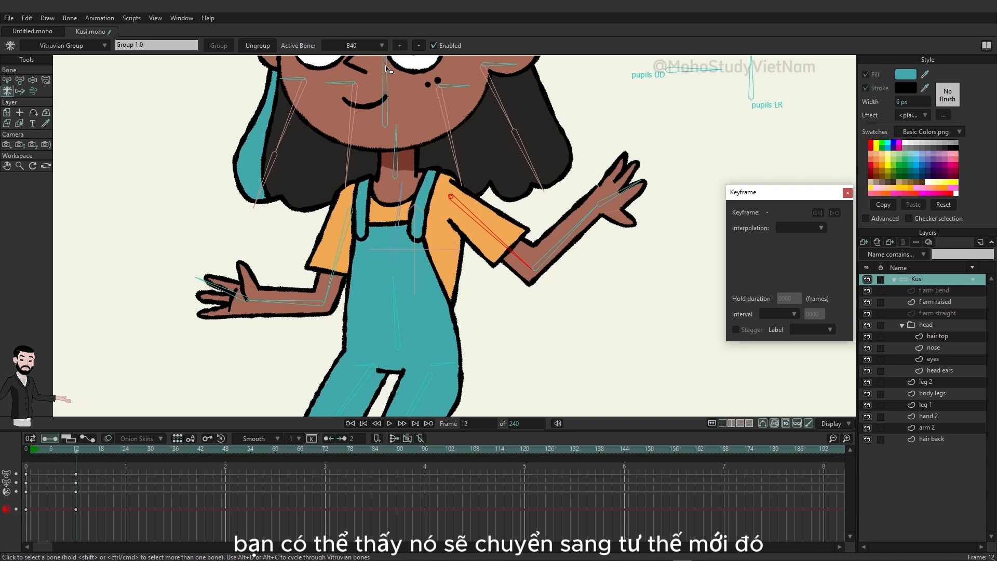
{"action": "left_click", "coordinate": [386, 78]}
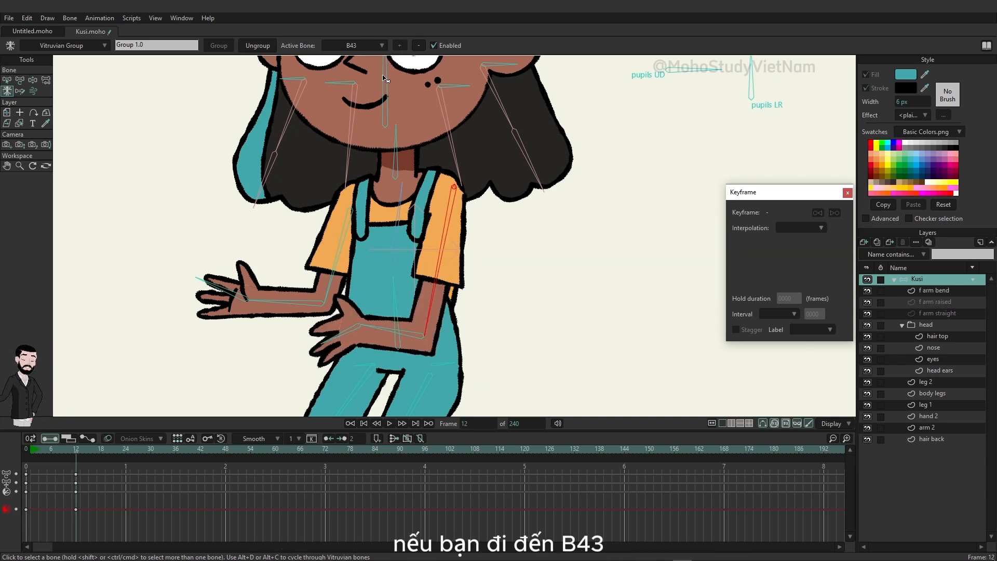
Rename the bent front arm's upper-arm bone to "front arm bend".
{"action": "key", "text": "z"}
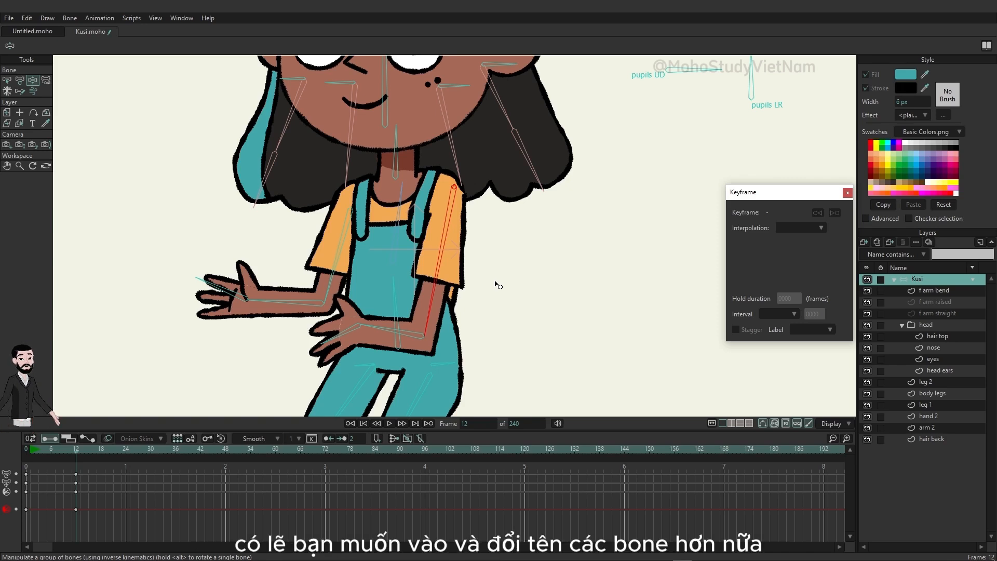
{"action": "left_click", "coordinate": [6, 79]}
{"action": "left_click", "coordinate": [187, 45]}
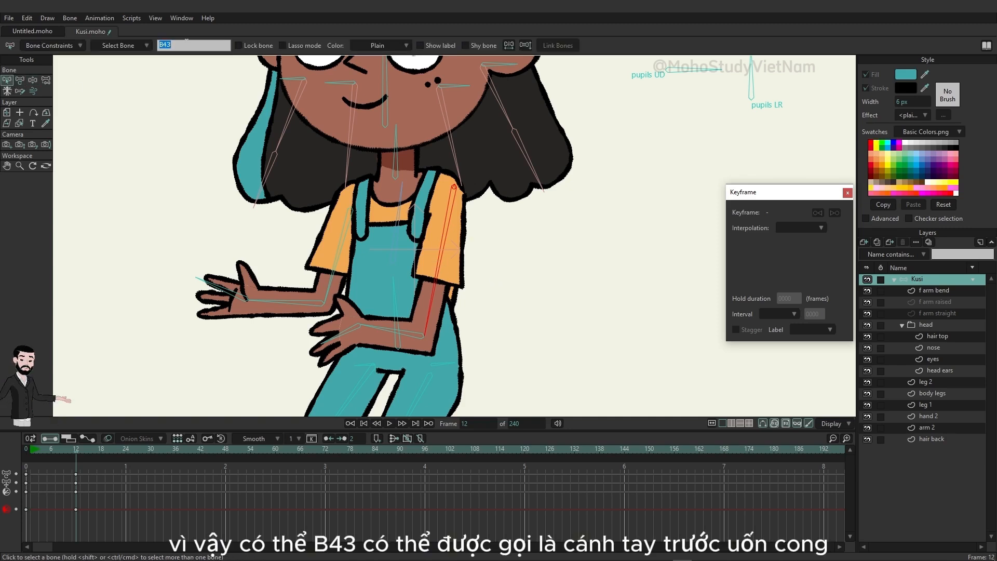
{"action": "type", "text": "fro"}
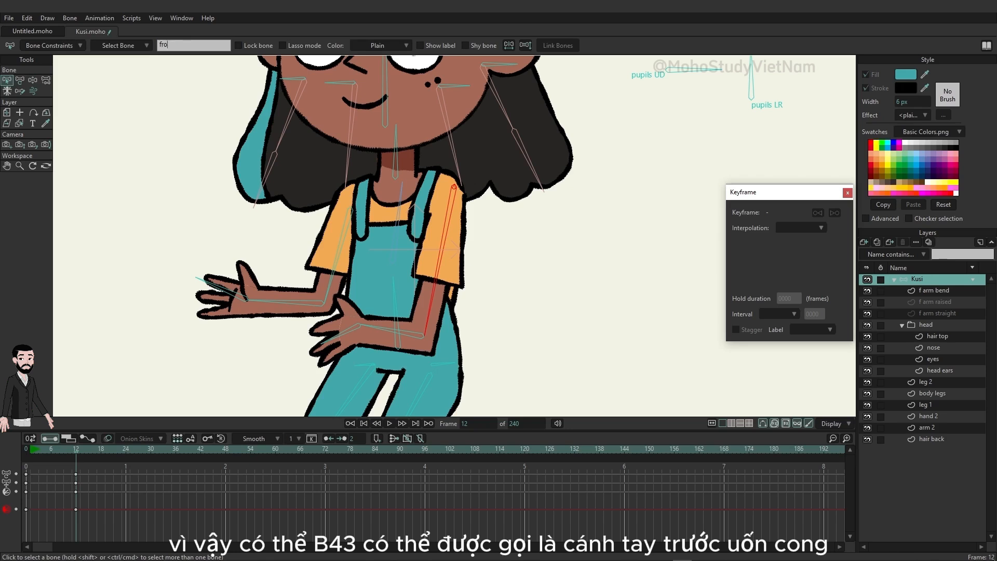
{"action": "type", "text": "nt arm bend"}
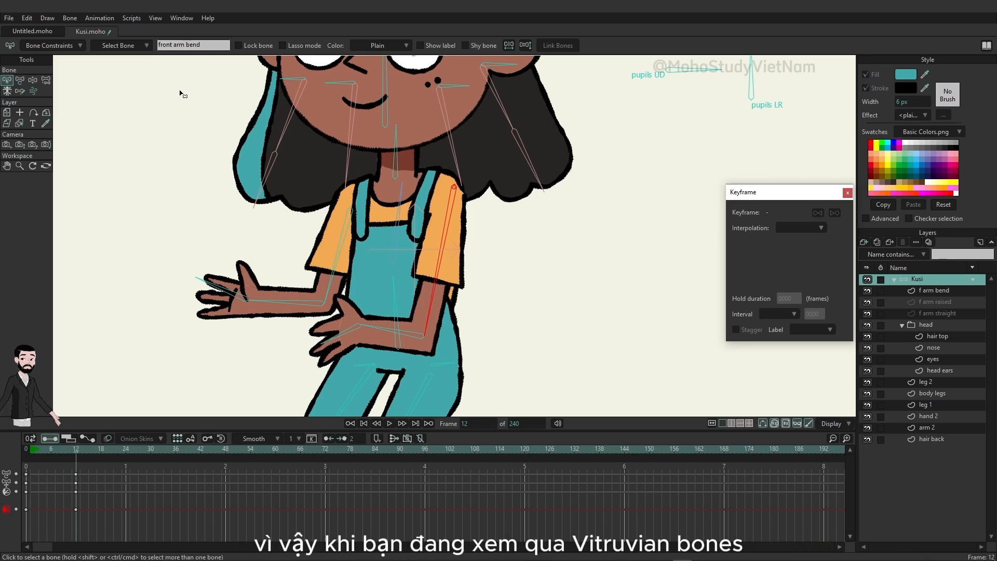
Choose B40 as the active bone of the front arm's Vitruvian group at frame 12.
{"action": "left_click", "coordinate": [7, 92]}
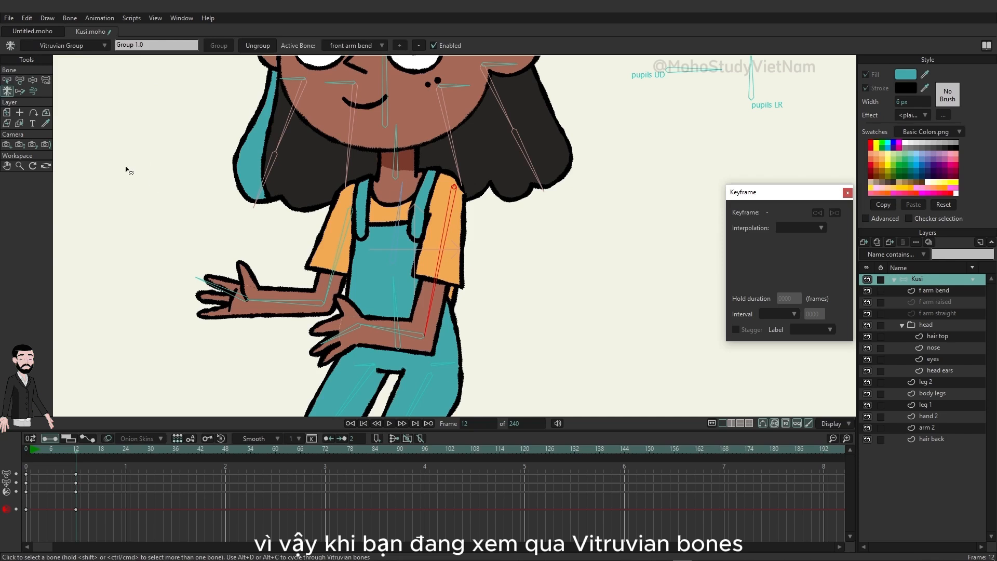
{"action": "left_click", "coordinate": [365, 48]}
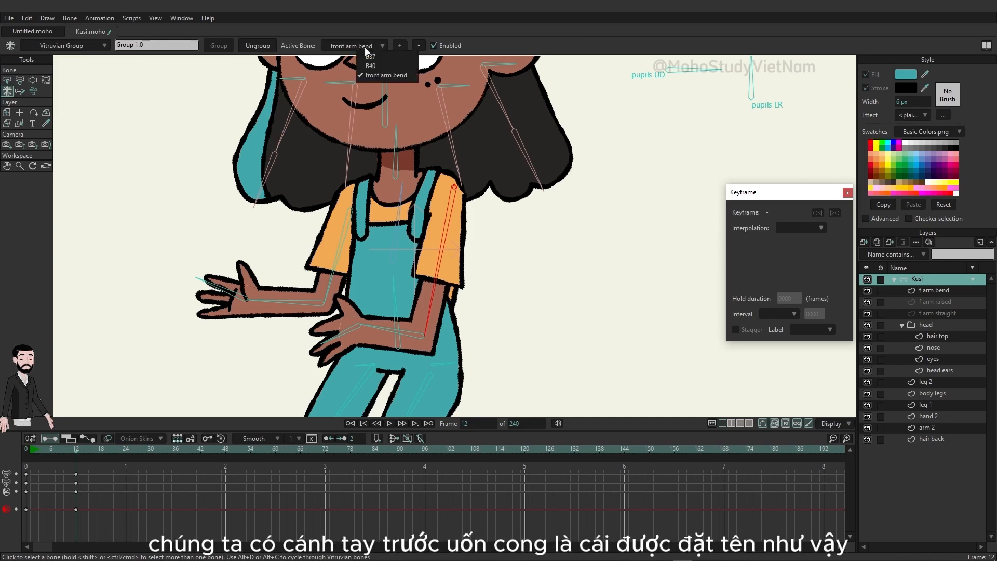
{"action": "left_click", "coordinate": [375, 66]}
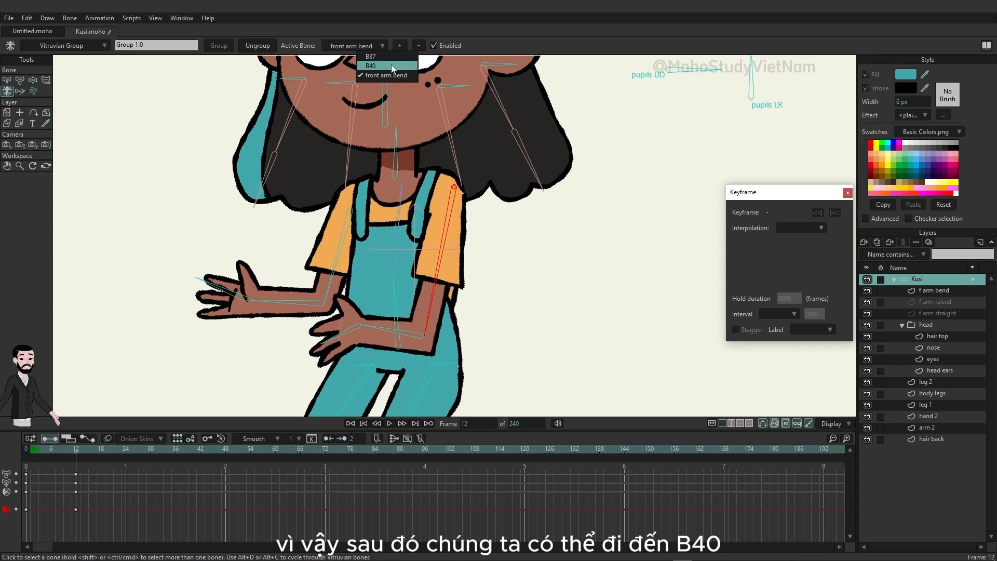